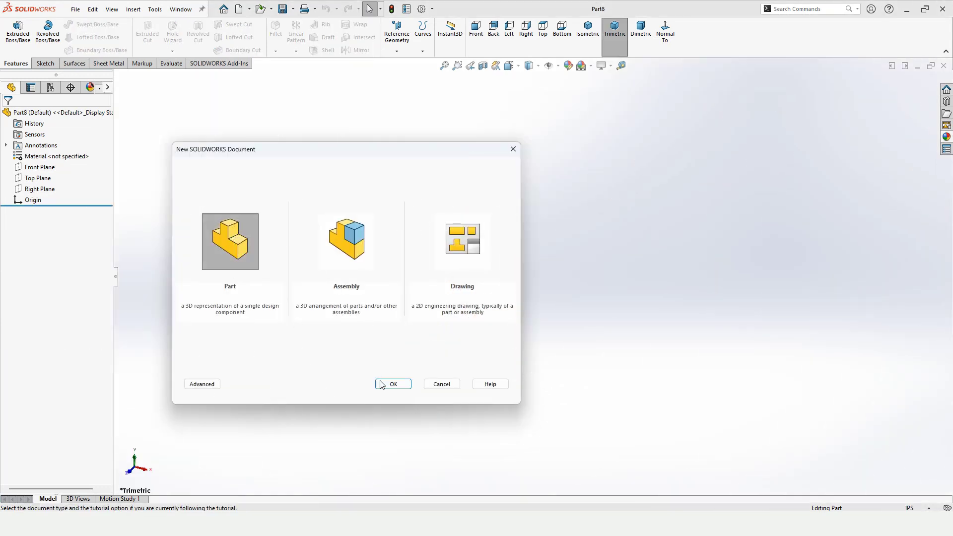
- Create a new part document and set its unit system to MMGS (millimeter, gram, second)
click(392, 384)
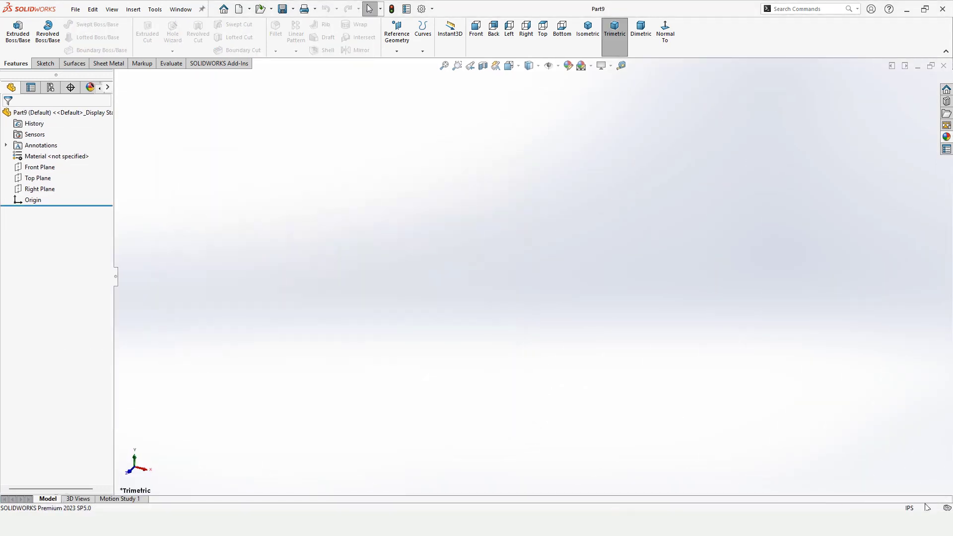
click(929, 509)
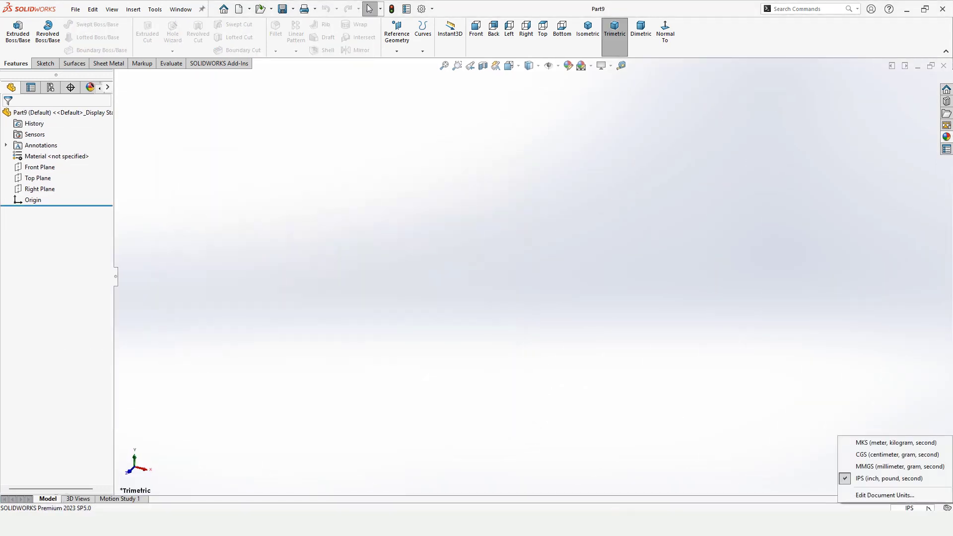
click(872, 470)
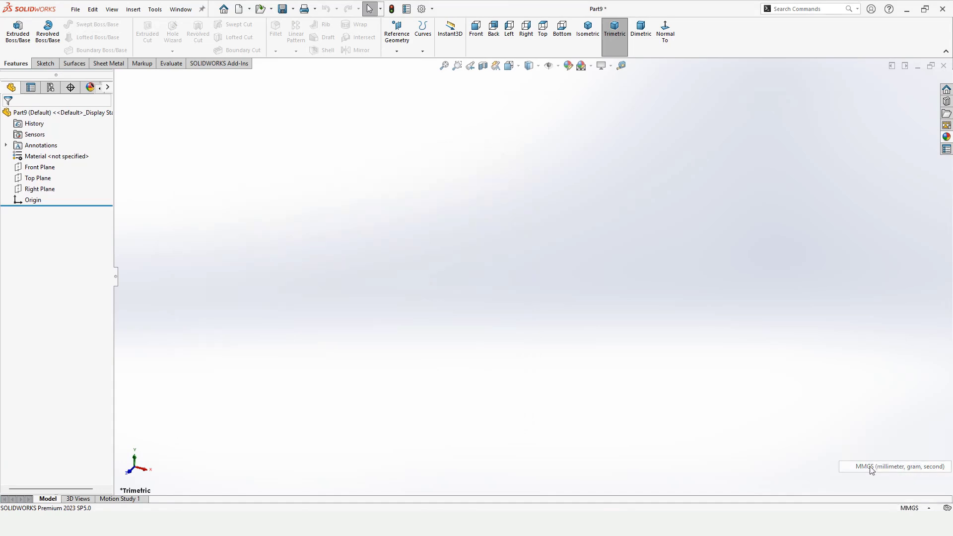
- Apply the Plain White scene to the part's background
click(591, 67)
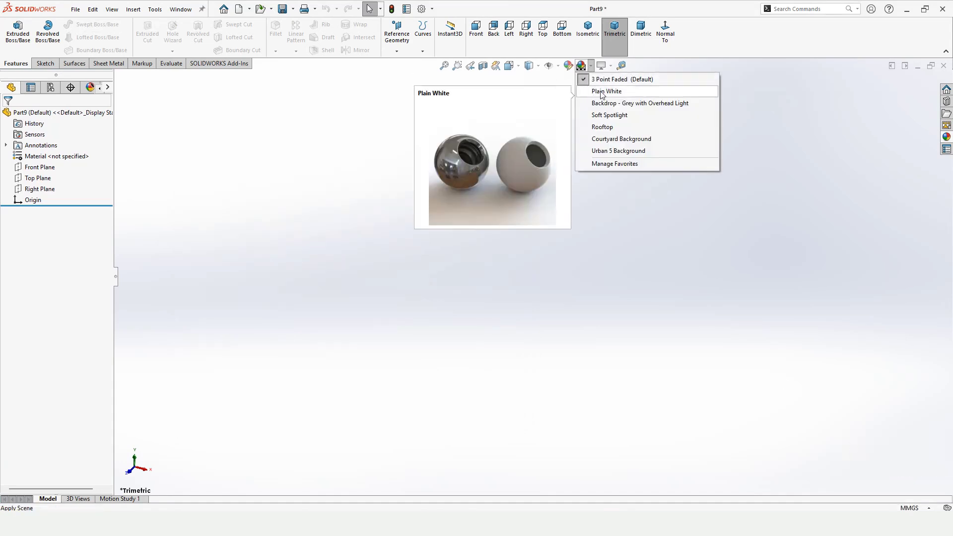
click(601, 92)
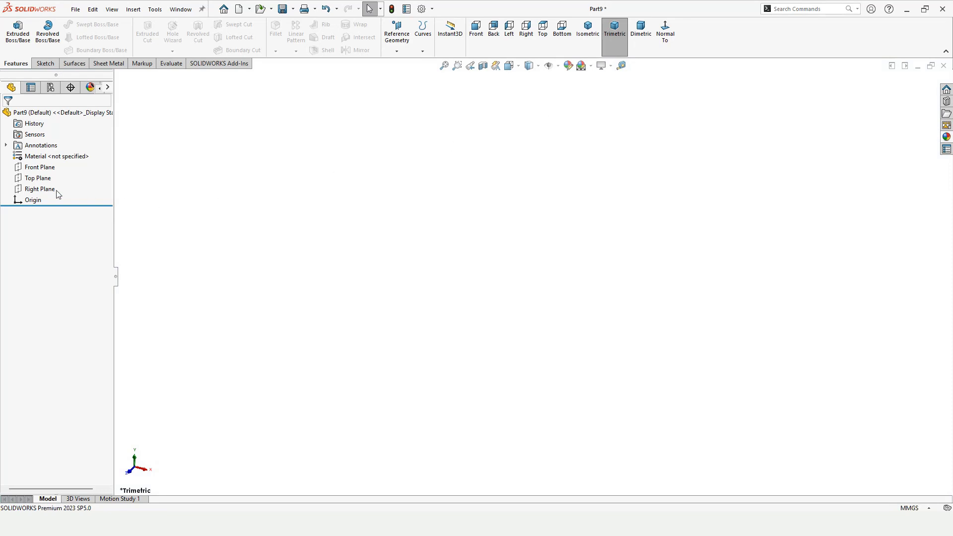
- Start a sketch on the Top Plane and draw a circle about 113 mm in diameter centred on the origin
click(39, 180)
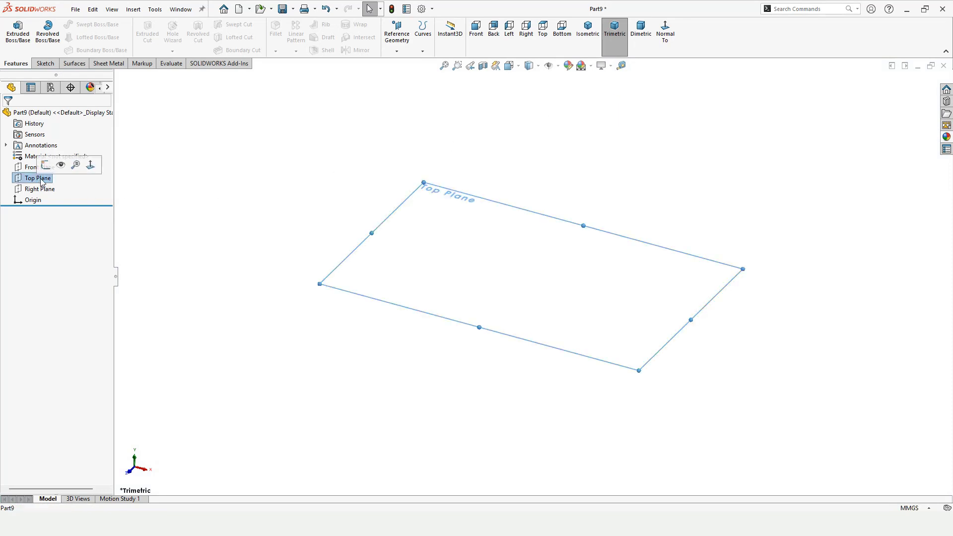
click(45, 166)
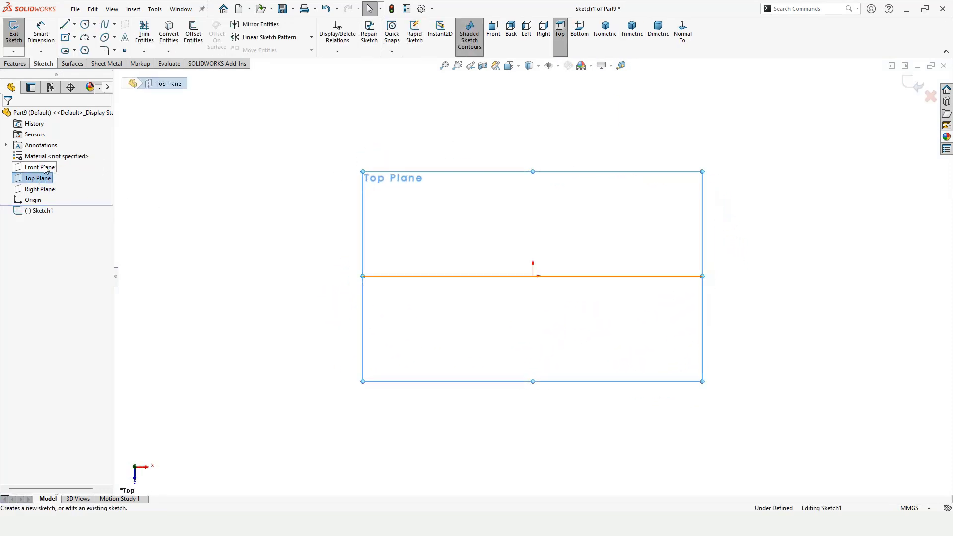
click(85, 25)
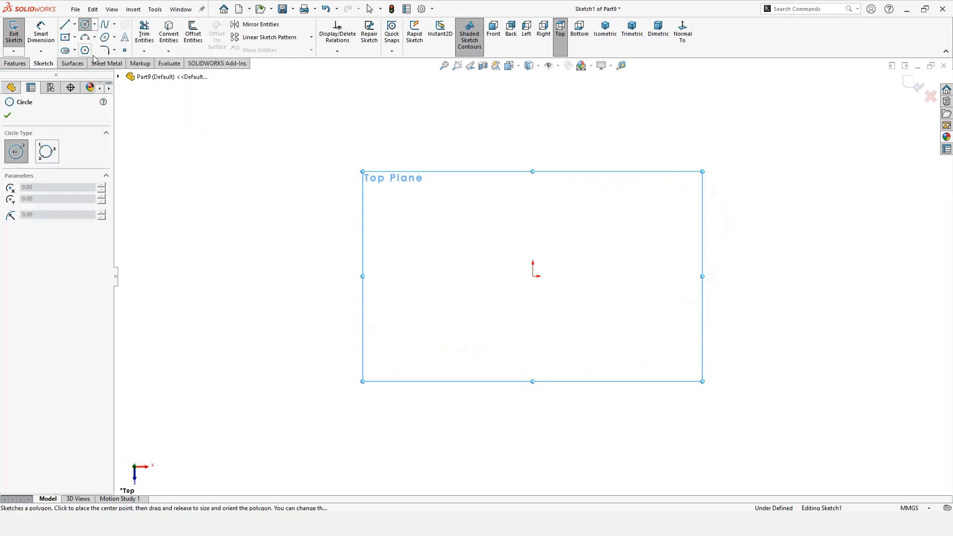
click(533, 276)
click(462, 199)
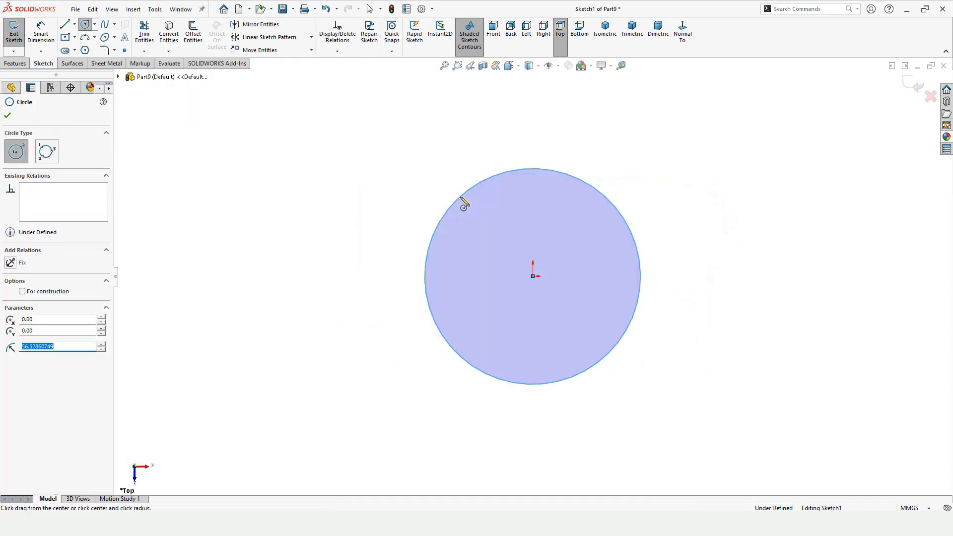
- Dimension the circle's diameter on the Top Plane sketch as 115 mm
click(40, 30)
click(426, 263)
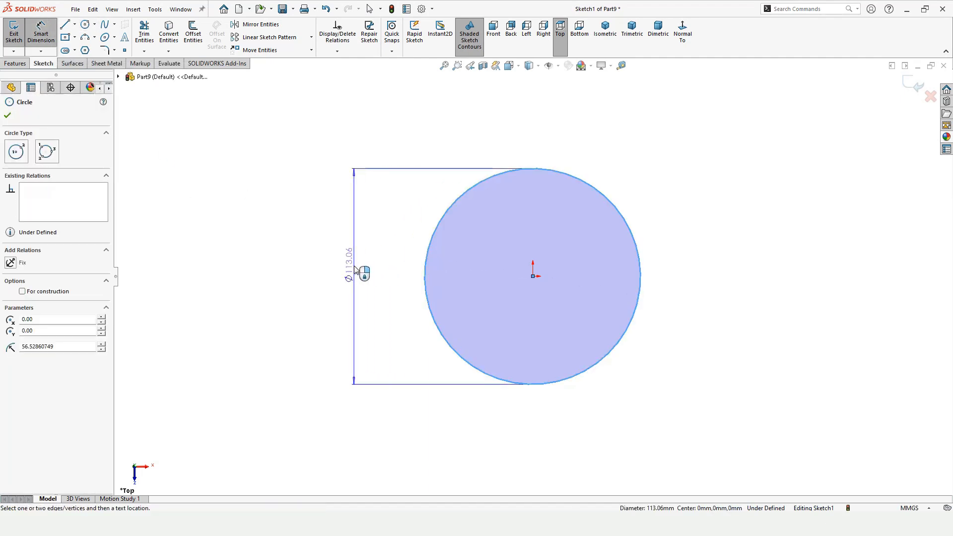
click(354, 265)
text(115)
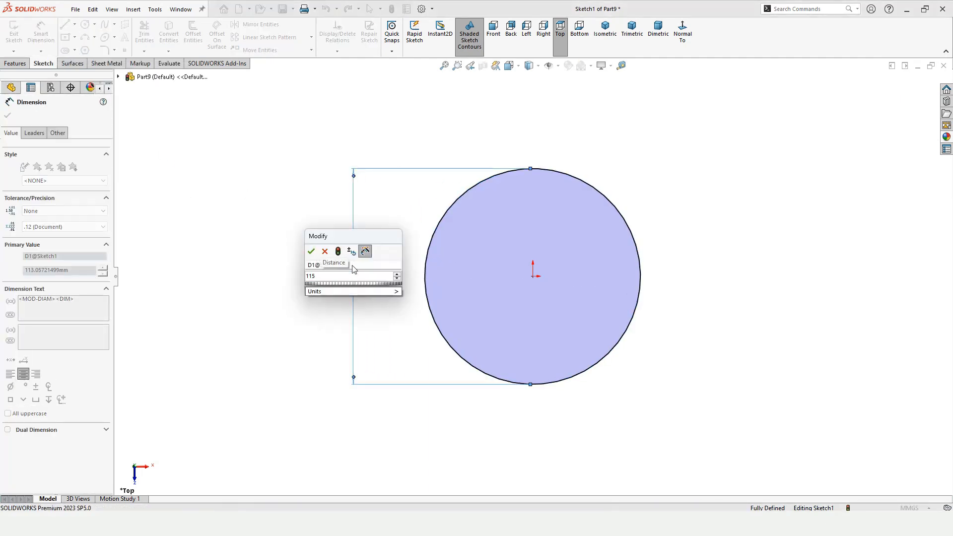
key(Return)
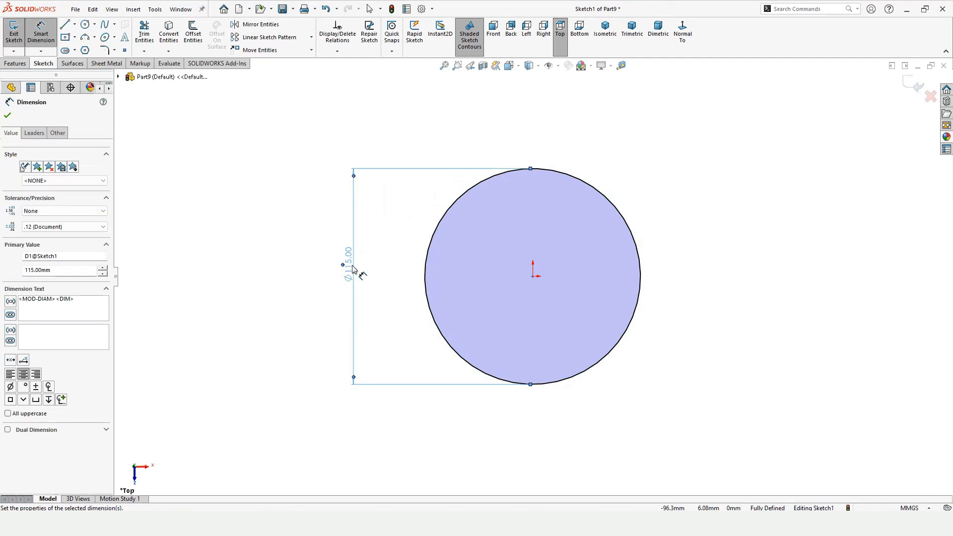
click(7, 115)
- Extrude the 115 mm circle as a blind boss 12 mm deep
click(18, 65)
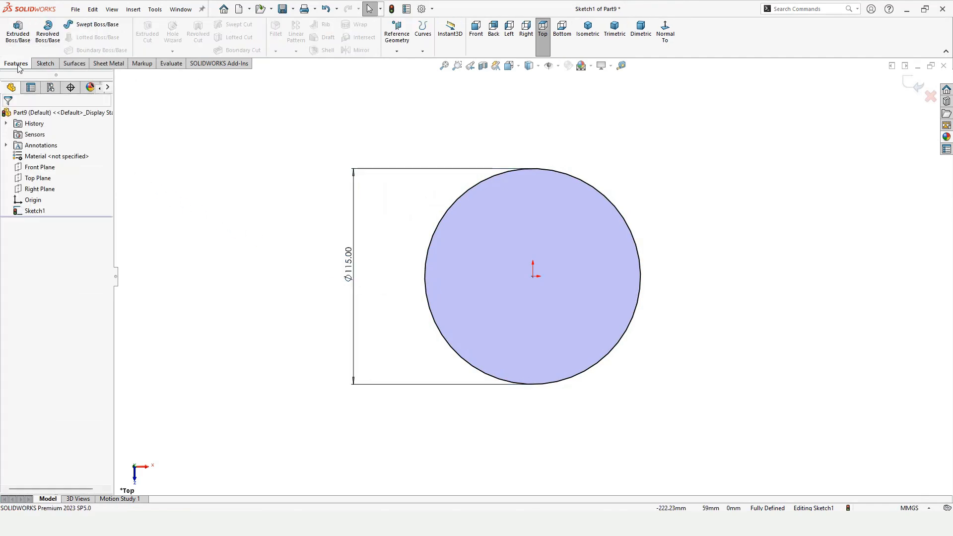
click(18, 31)
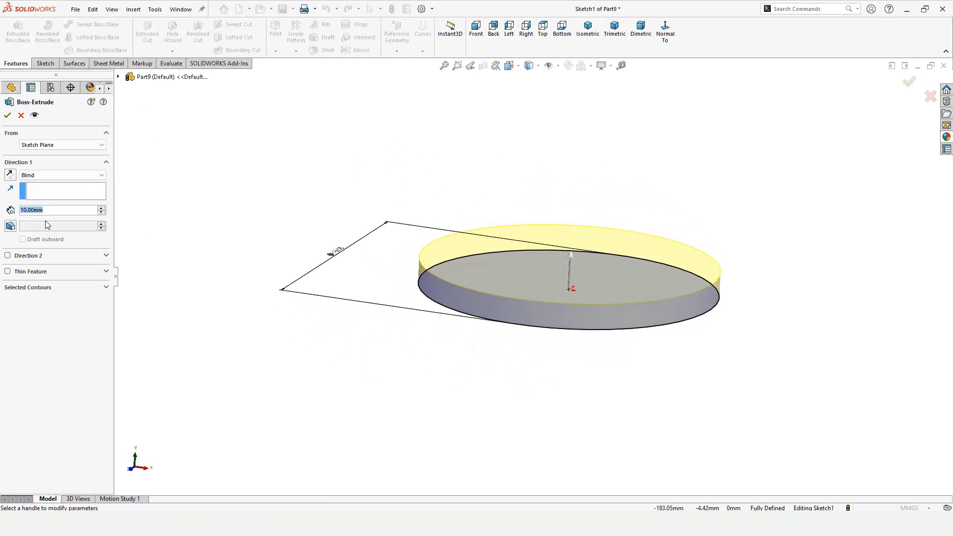
text(12)
mouse_move(46, 226)
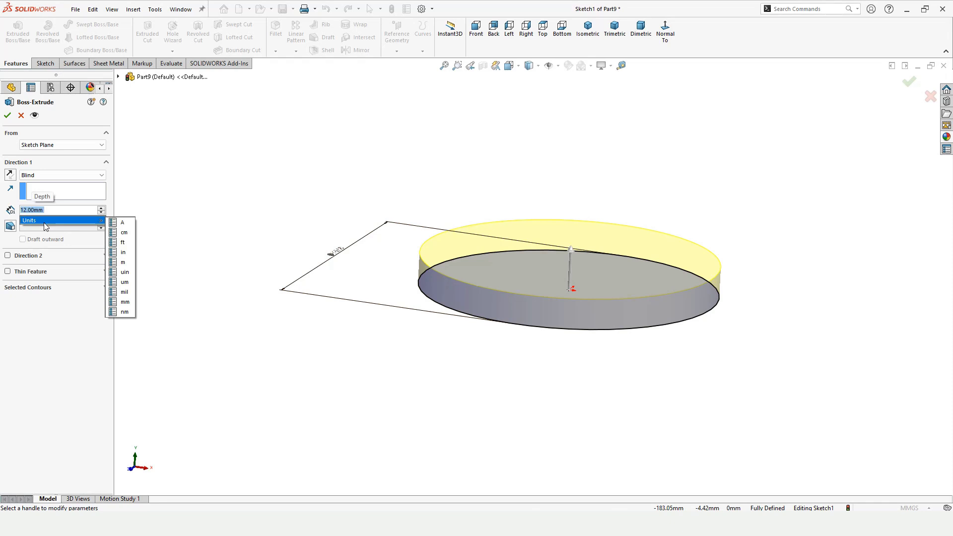
click(7, 121)
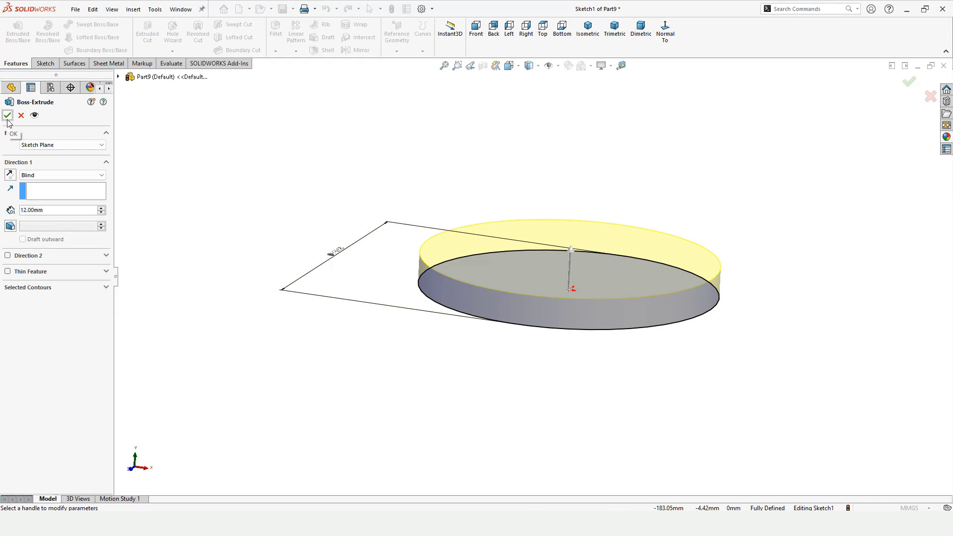
click(7, 120)
- Apply the satin finish nickel appearance from the Metal category to the part
middle_drag(644, 284, 666, 300)
click(945, 138)
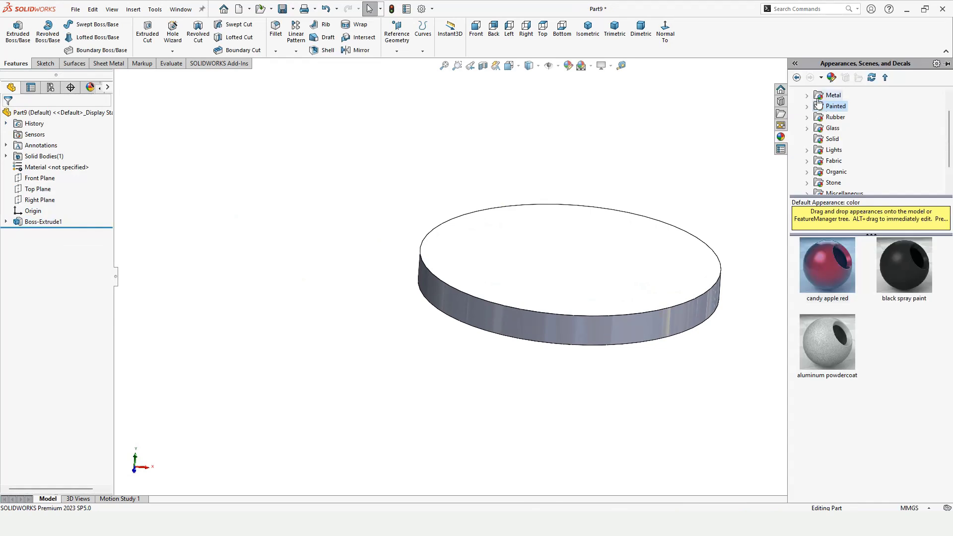
click(795, 95)
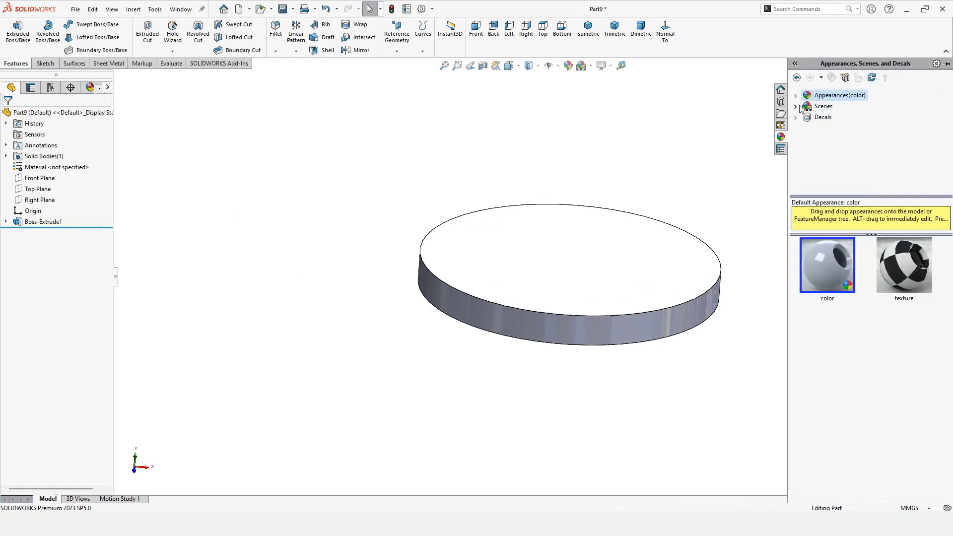
click(796, 96)
click(806, 118)
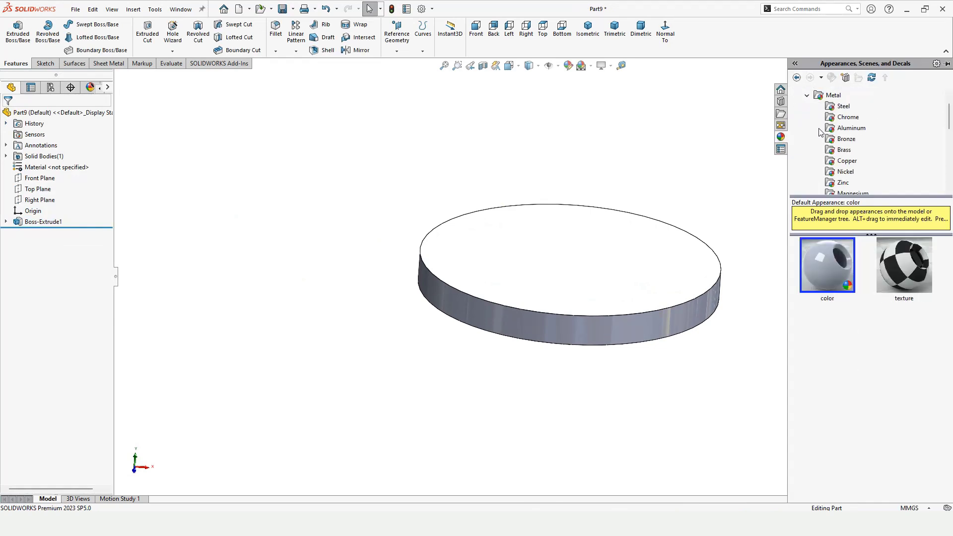
click(846, 172)
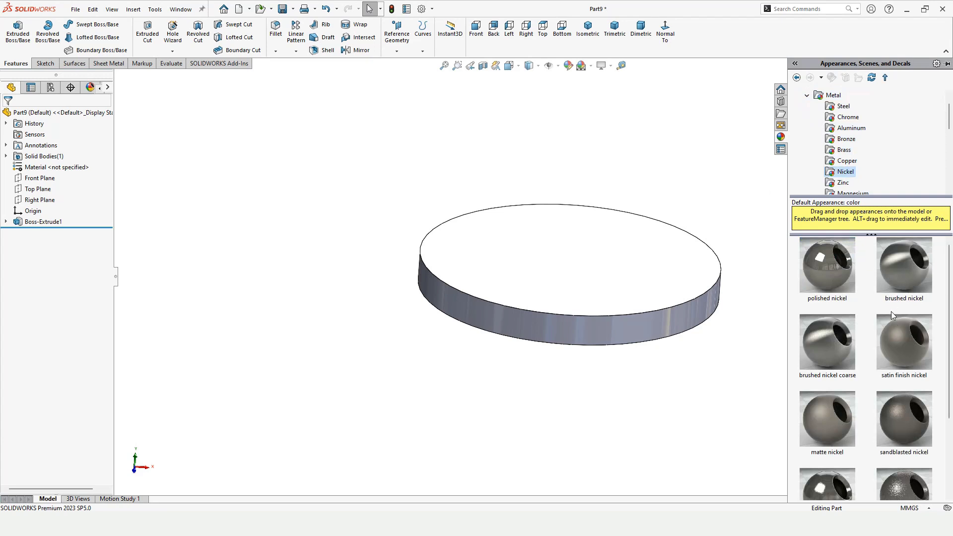
double_click(898, 349)
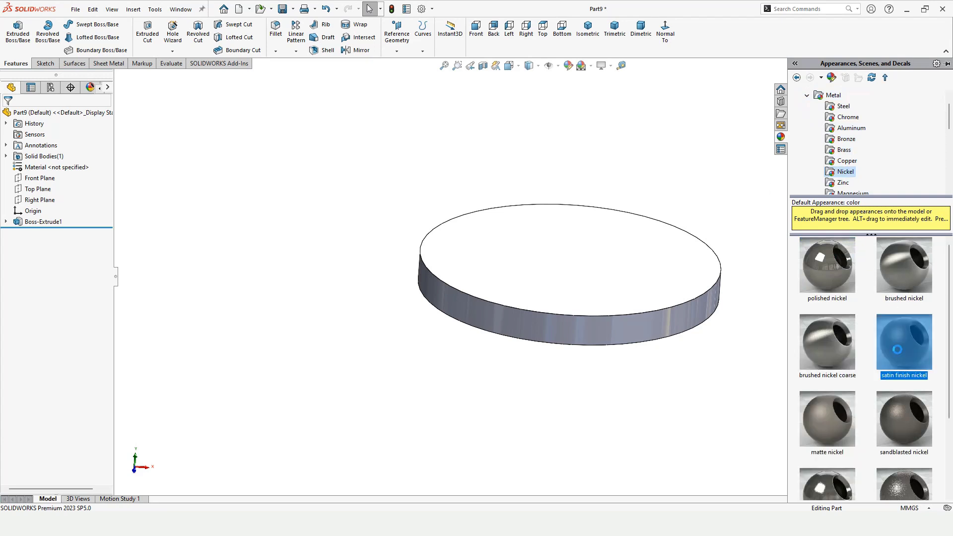
- Start a sketch on the disc's upper face and draw a circle about 82 mm in diameter centred on the origin
middle_drag(628, 217, 546, 266)
scroll(547, 266, down, 2)
click(535, 303)
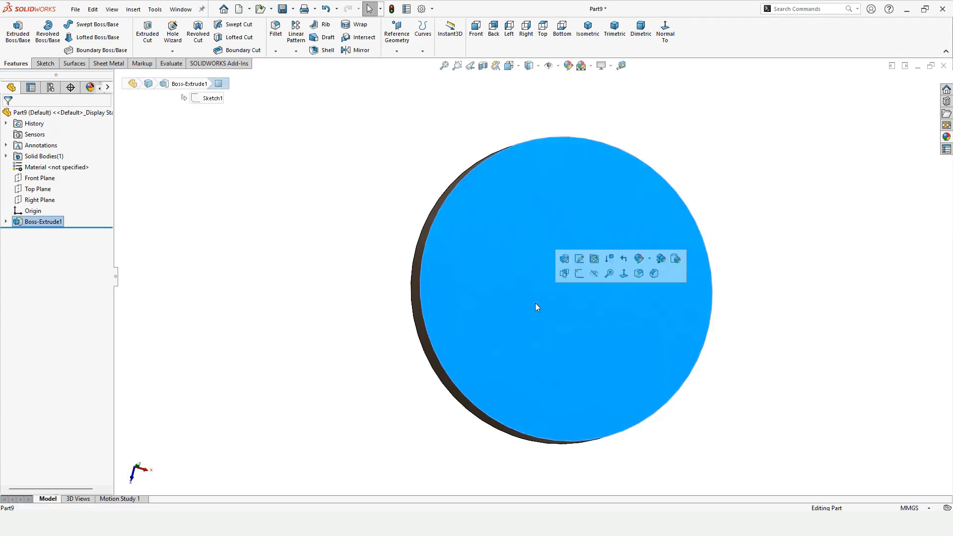
click(580, 273)
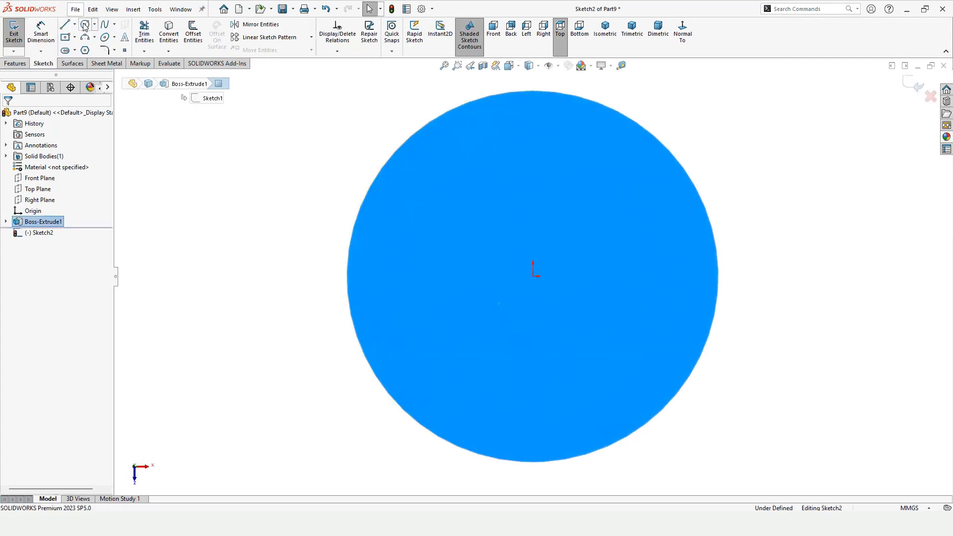
click(84, 26)
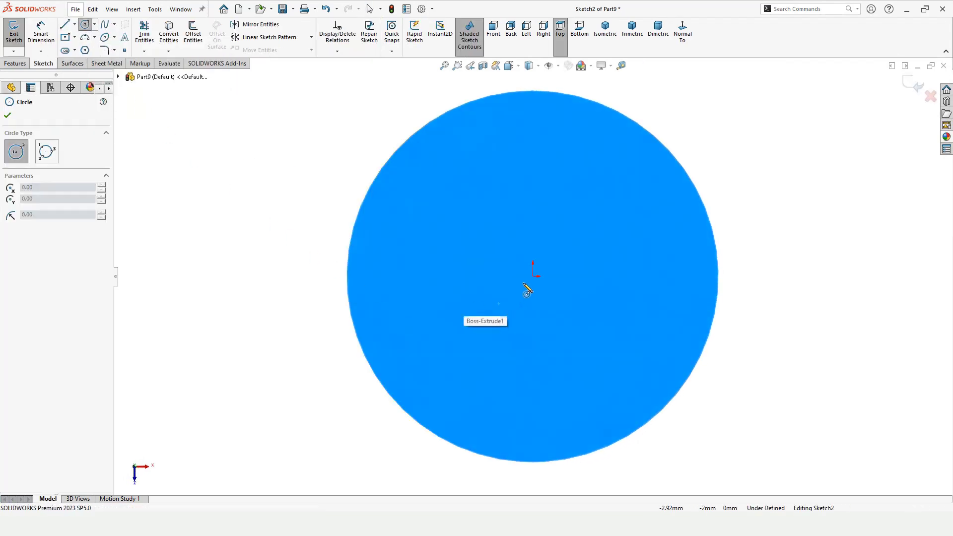
click(533, 276)
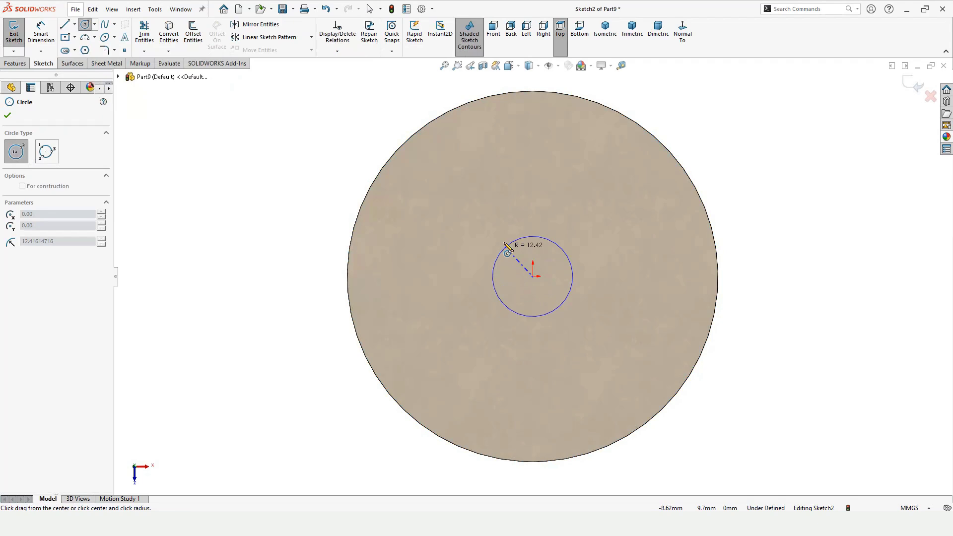
click(492, 152)
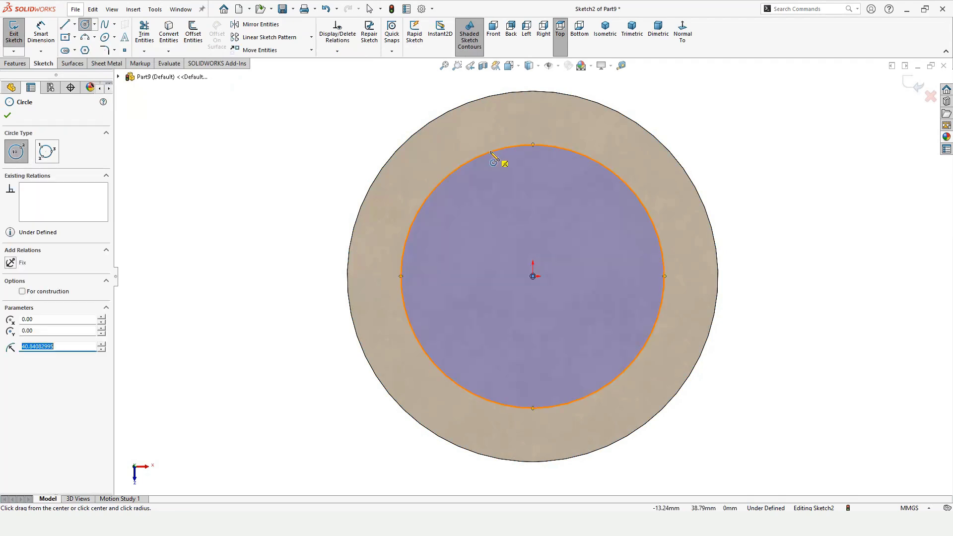
- Dimension the diameter of the circle on the disc's upper face as 90 mm
click(41, 31)
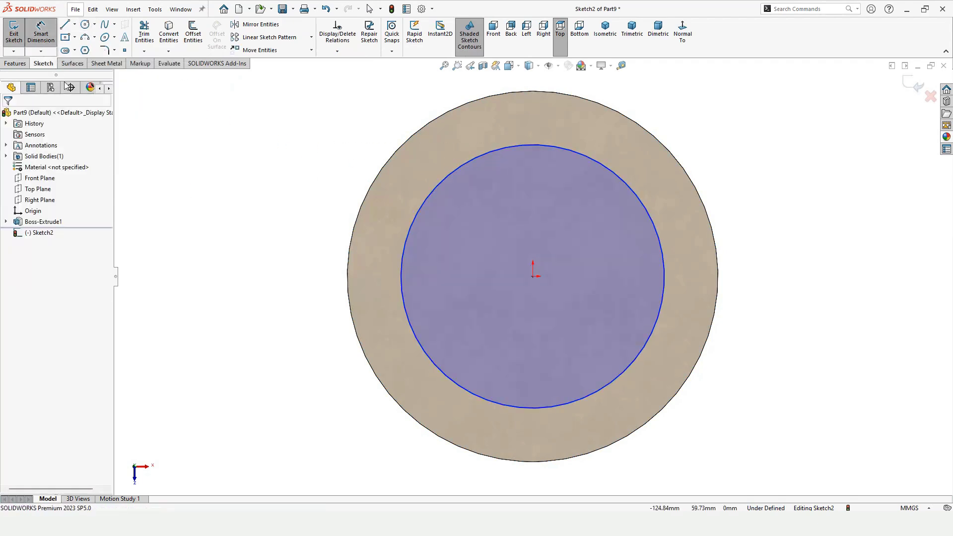
click(410, 234)
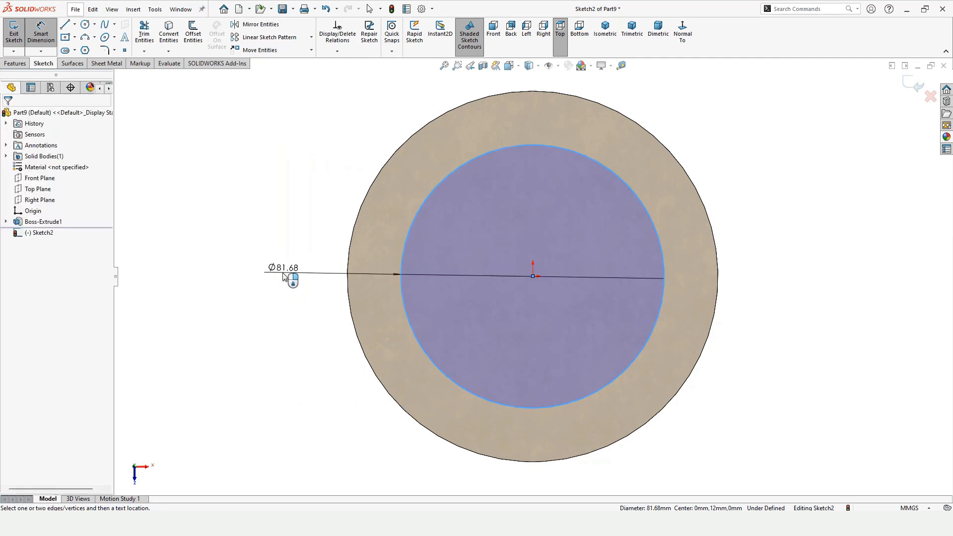
click(284, 274)
text(90)
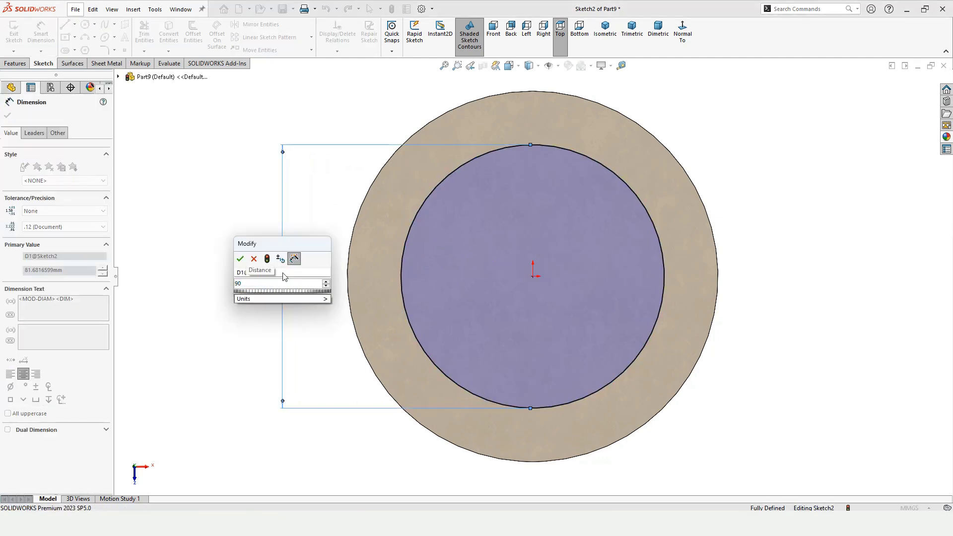
key(Return)
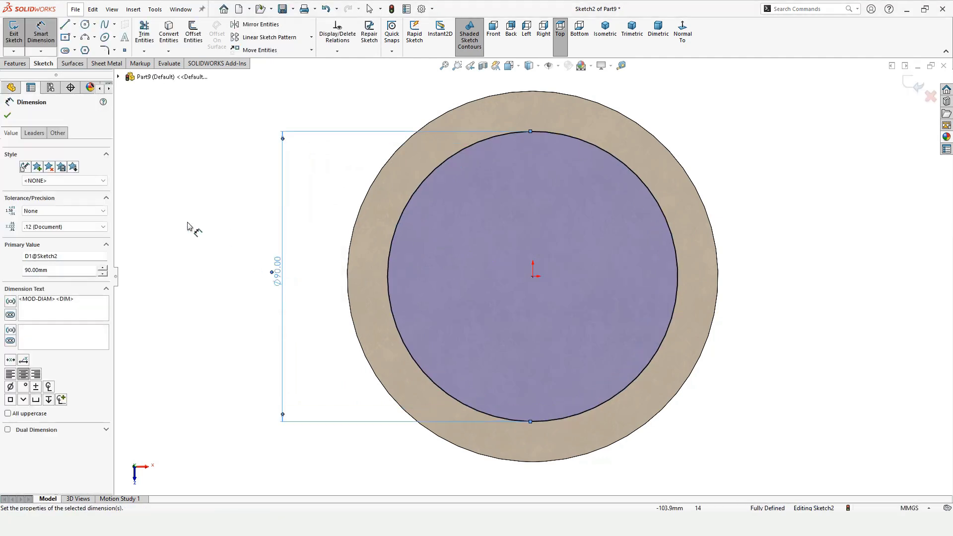
click(7, 116)
- Extrude the 90 mm circle 30 mm up from the disc's upper face, merged with the existing body
click(14, 63)
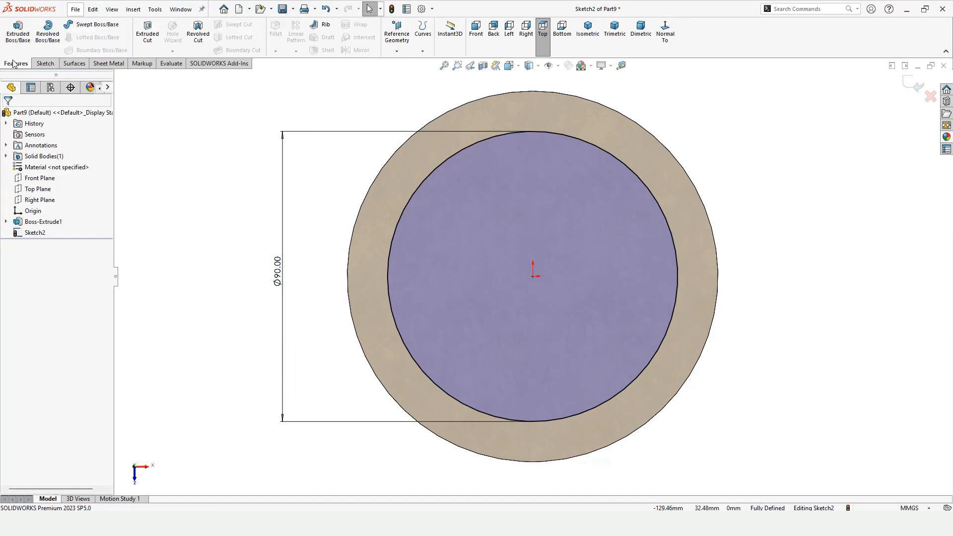
click(17, 35)
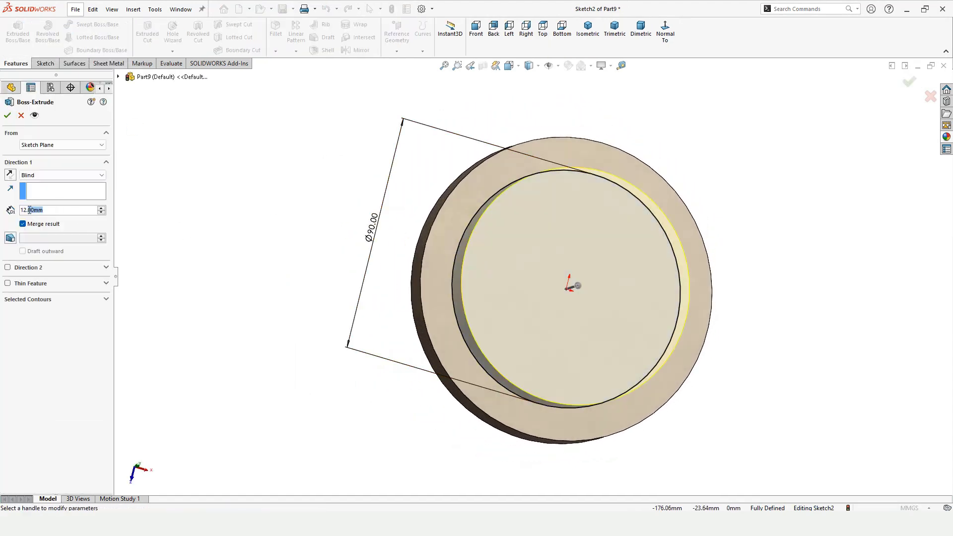
text(30)
key(Return)
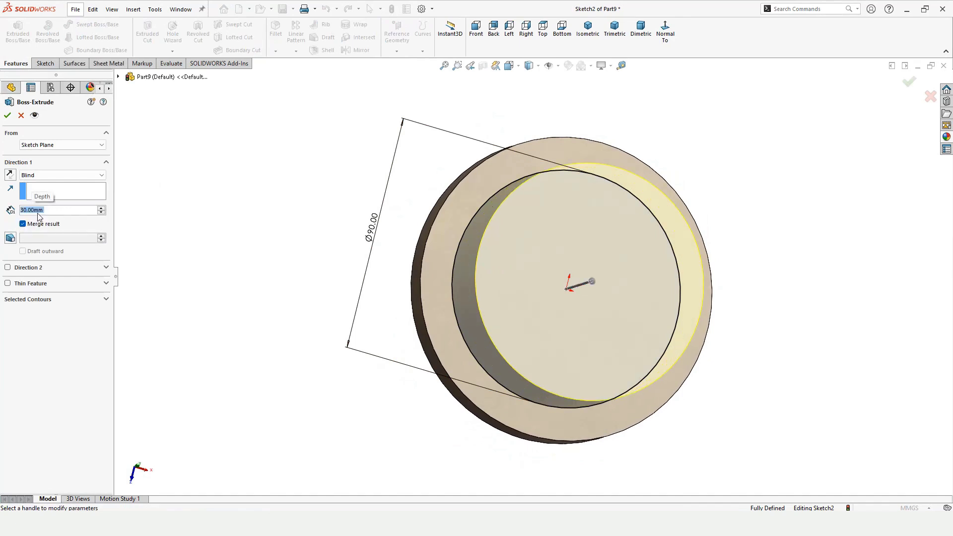
click(6, 116)
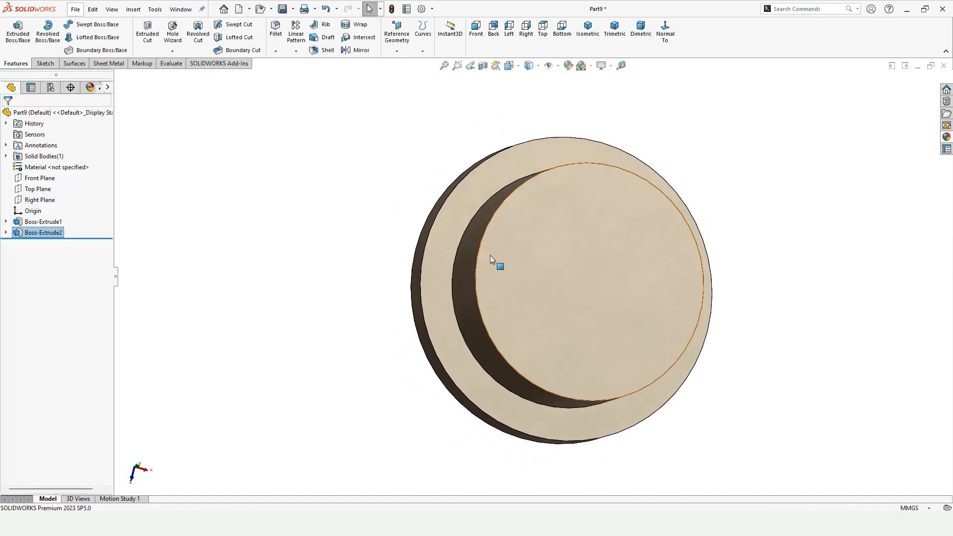
middle_drag(516, 205, 498, 270)
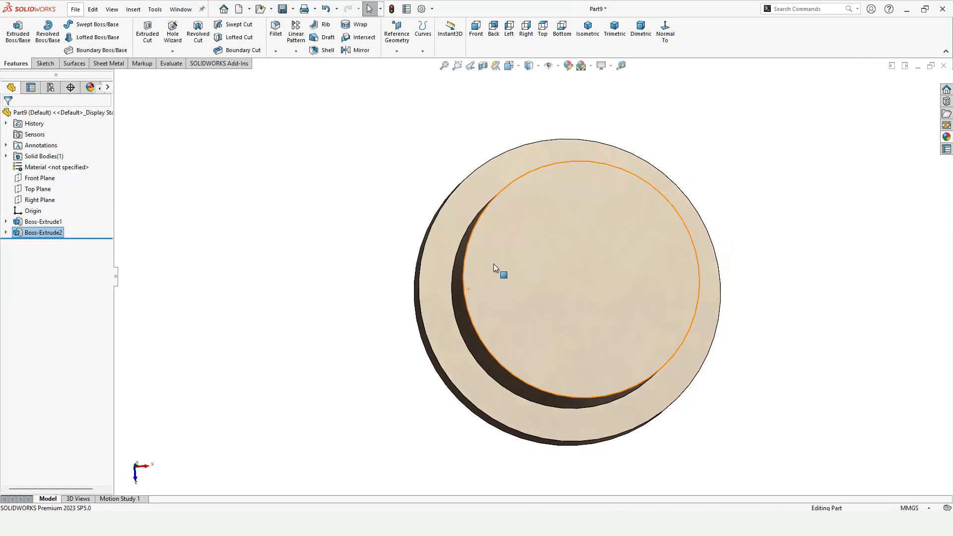
- Start a sketch on the boss's end face and draw two origin-centred circles about 65 mm and 39 mm in diameter
scroll(570, 278, up, 2)
click(571, 275)
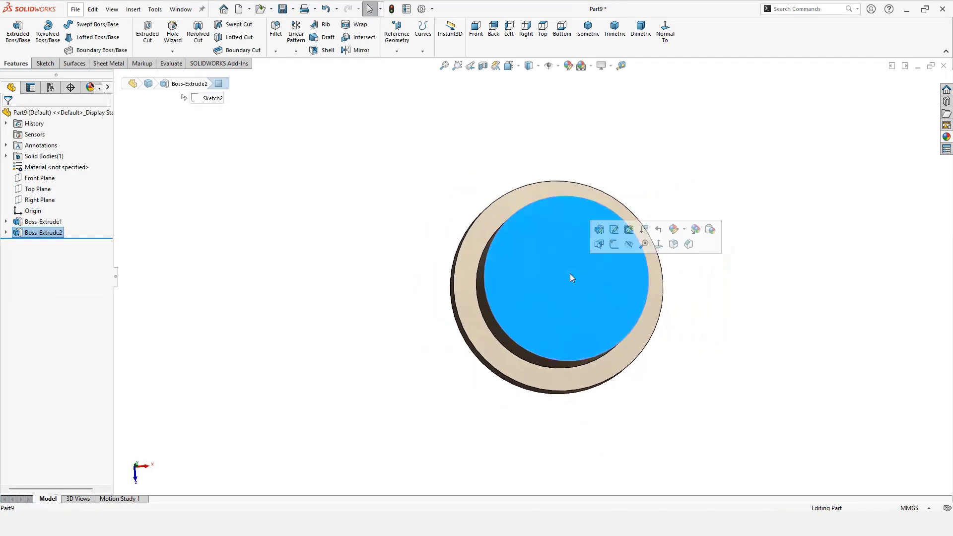
click(615, 245)
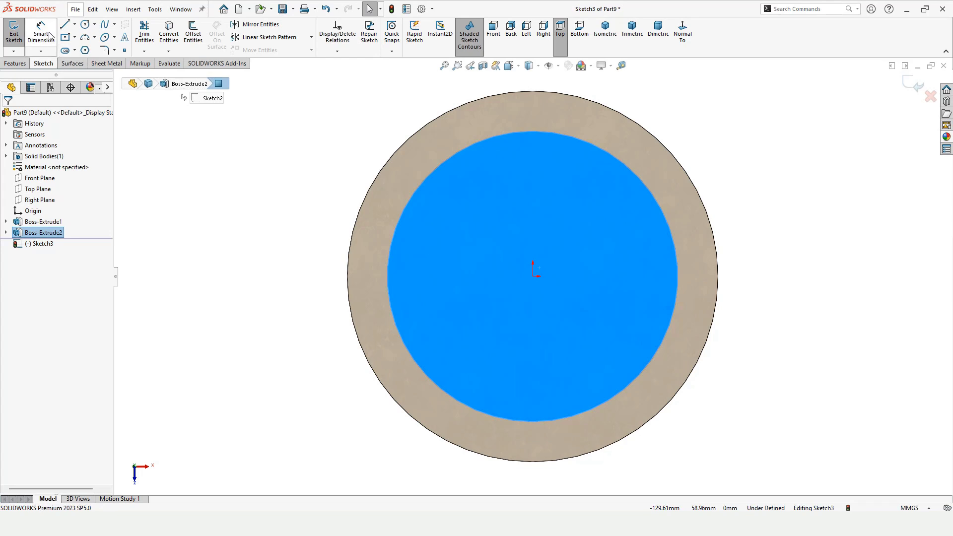
click(85, 25)
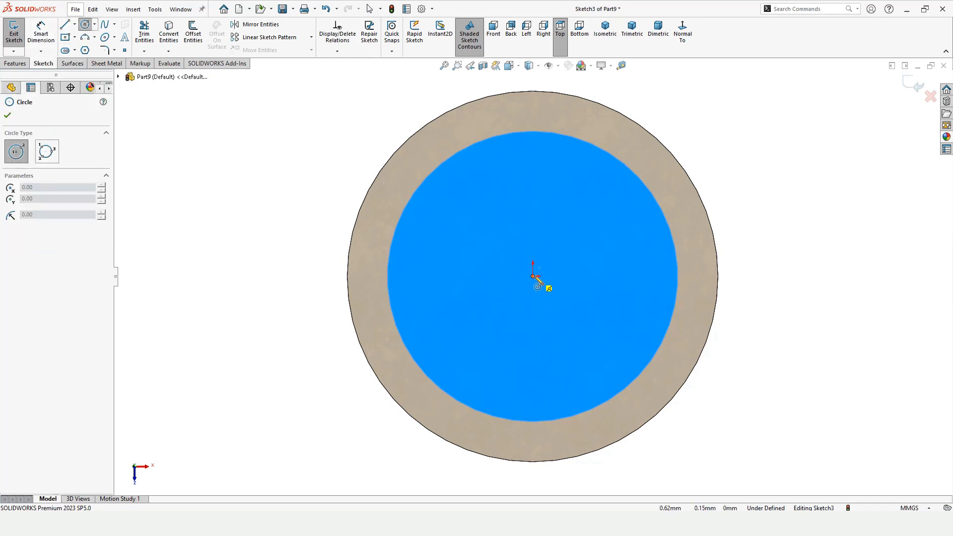
mouse_move(533, 276)
mouse_down()
mouse_move(537, 260)
mouse_move(502, 198)
mouse_move(505, 175)
mouse_move(496, 179)
mouse_up()
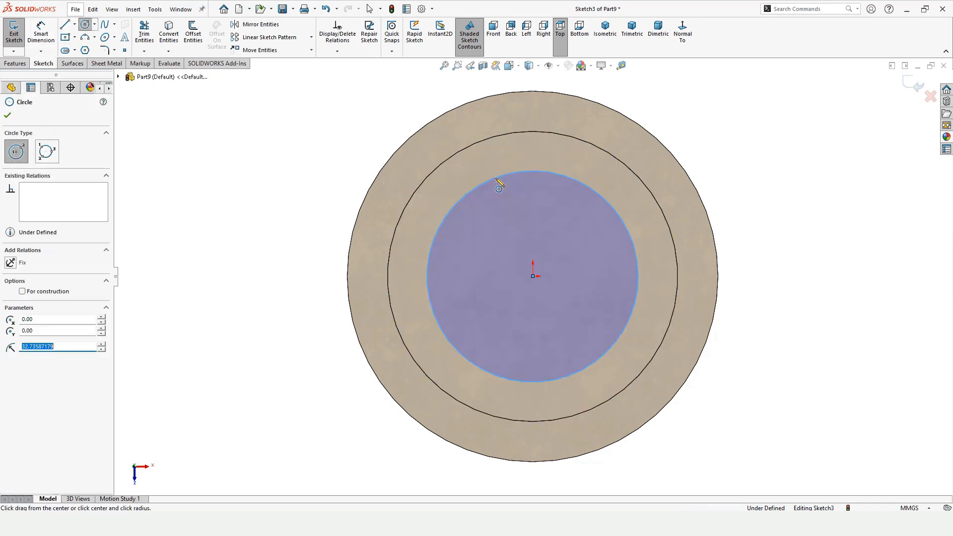
drag(533, 276, 525, 216)
key(Escape)
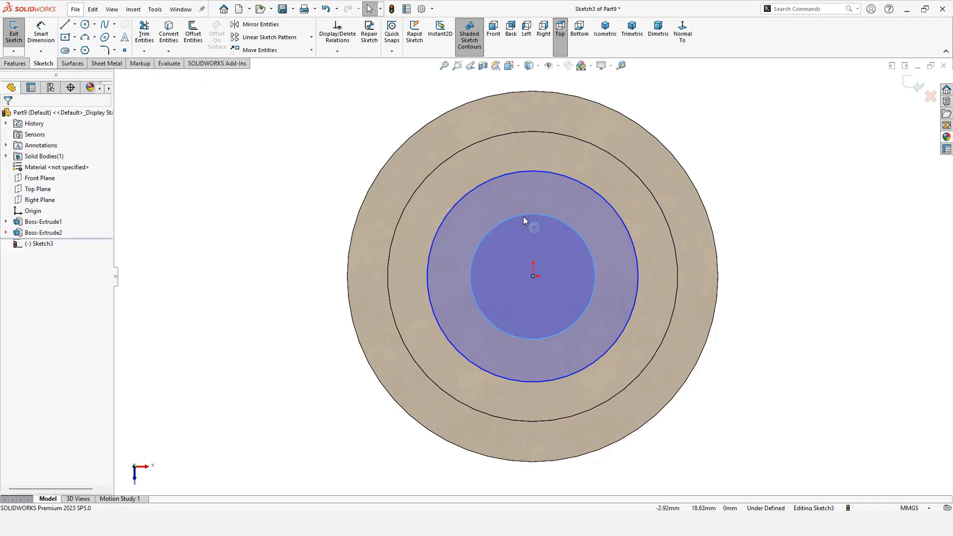
- Dimension the diameter of the outer circle on the boss's end face as 60 mm
click(42, 33)
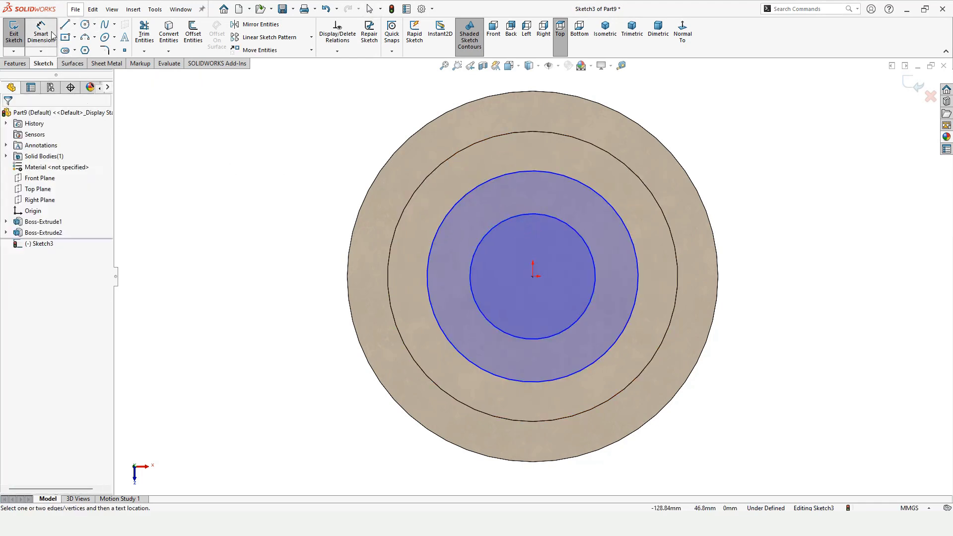
click(426, 266)
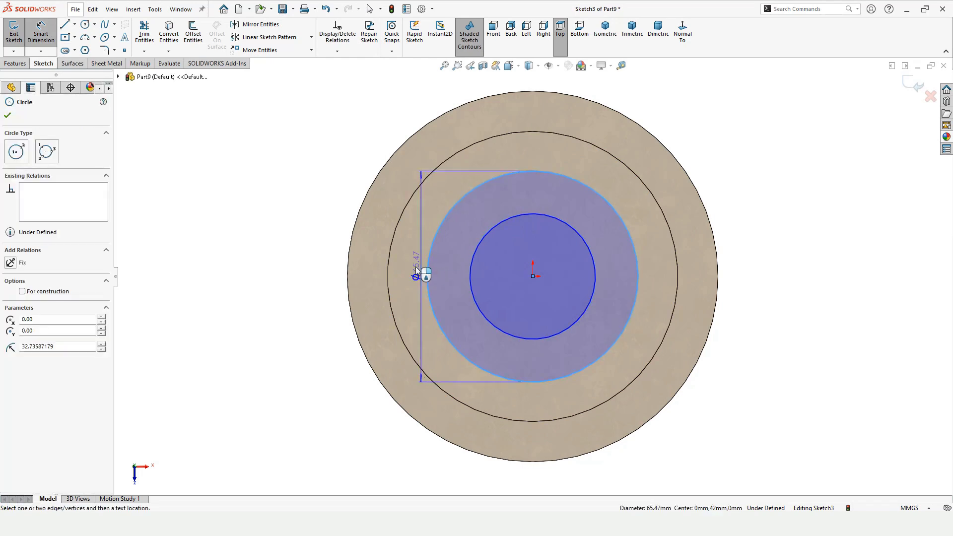
click(278, 255)
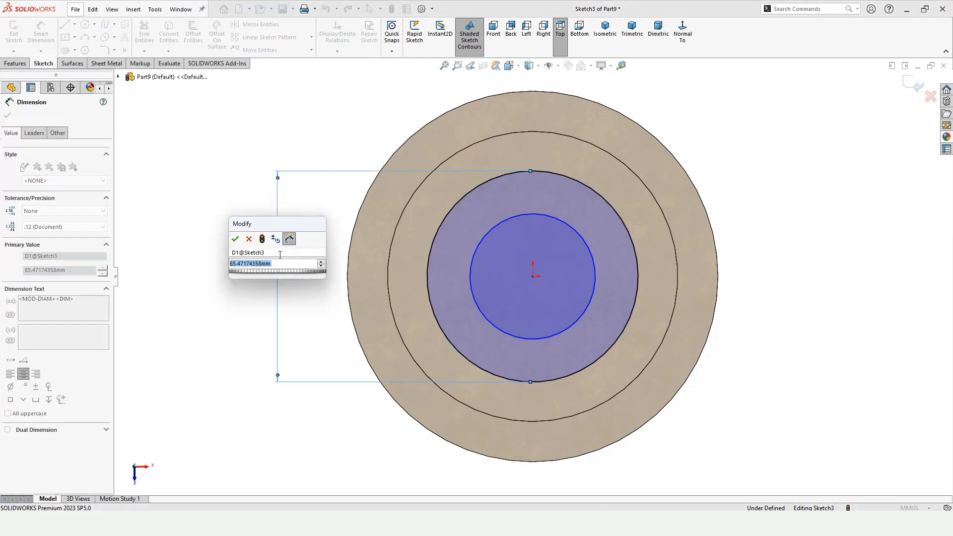
text(60)
key(Return)
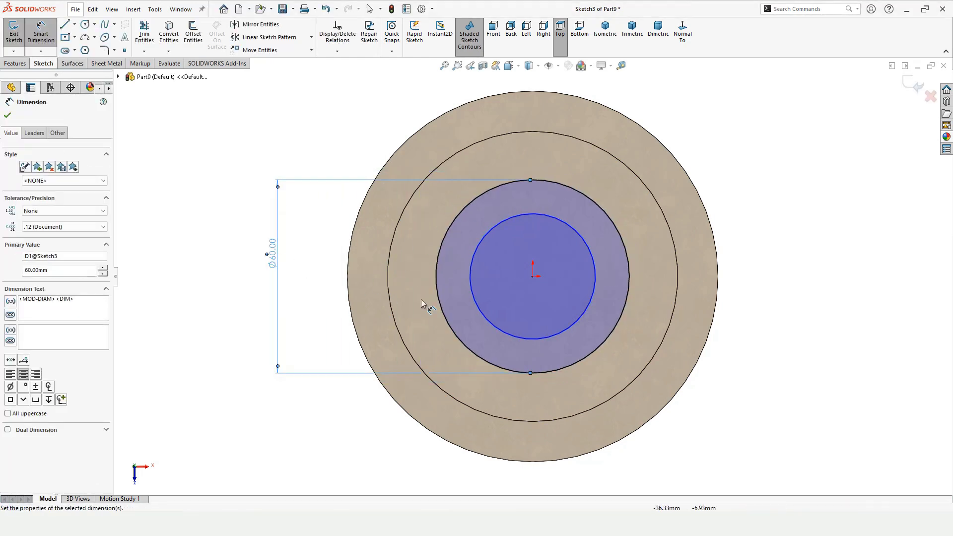
- Dimension the radial gap between the inner circle and the 60 mm circle as 3 mm
click(472, 292)
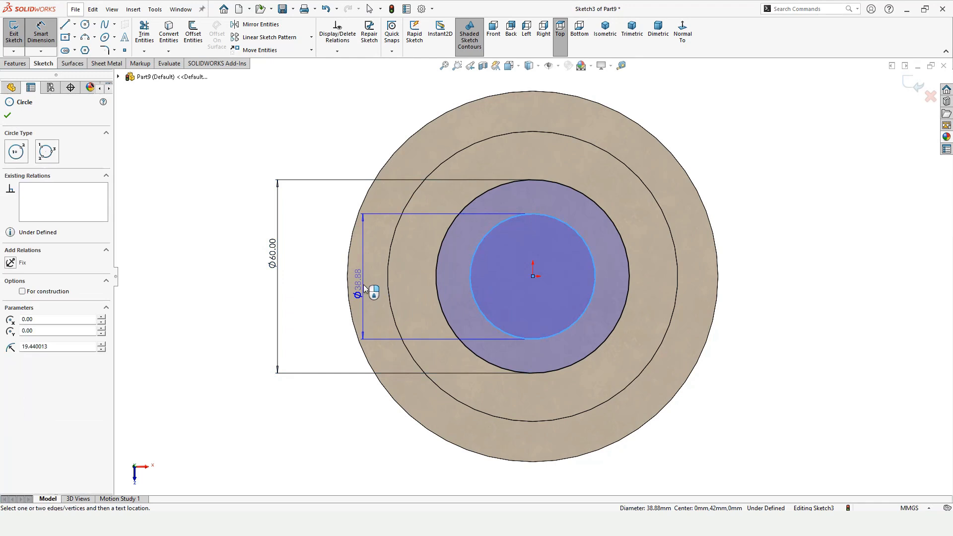
click(436, 280)
click(370, 130)
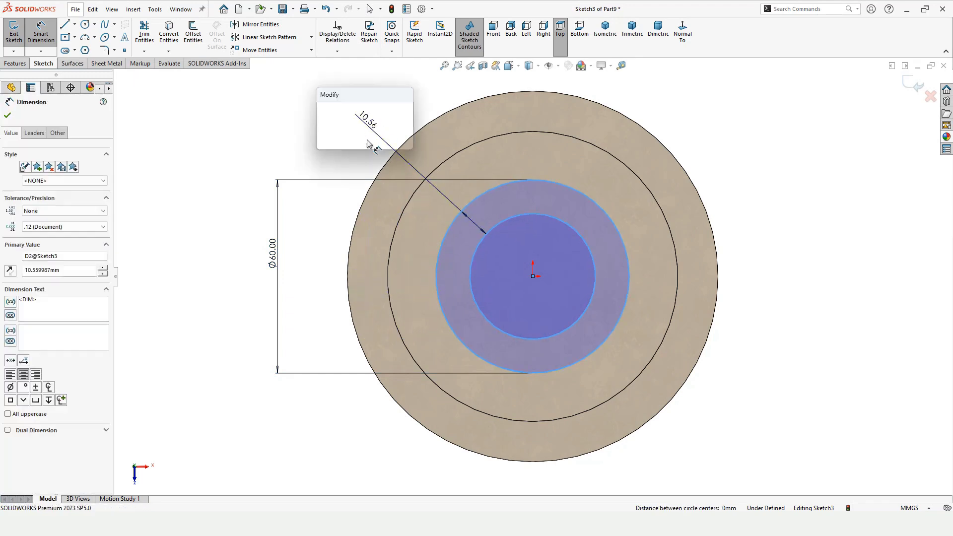
text(3)
key(Return)
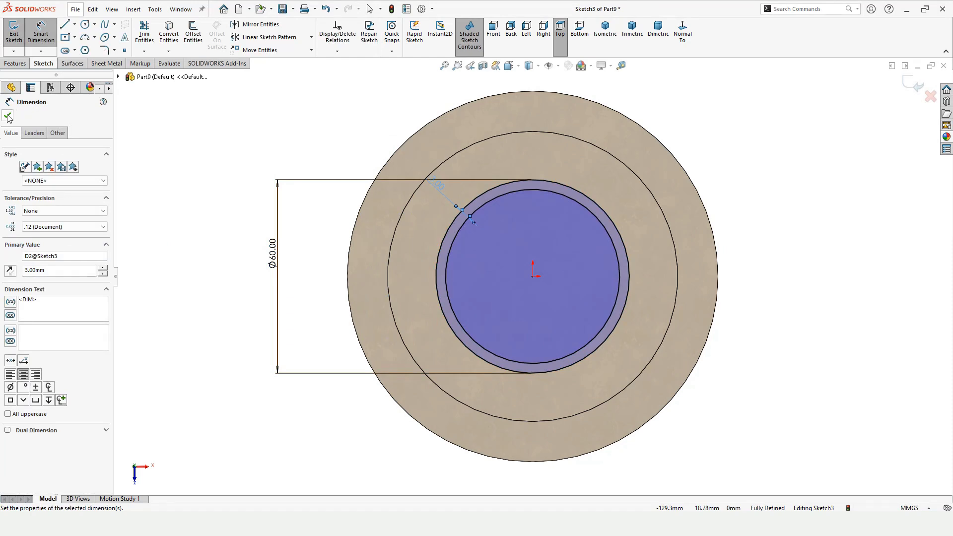
click(8, 116)
- Cut the ring between the two circles 2 mm deep into the boss's end face with a blind Extruded Cut
click(14, 64)
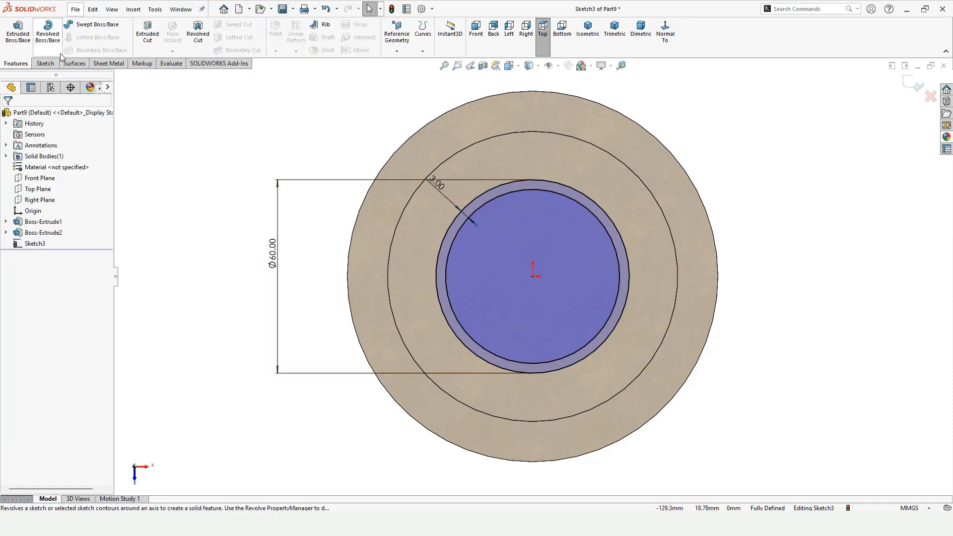
click(158, 39)
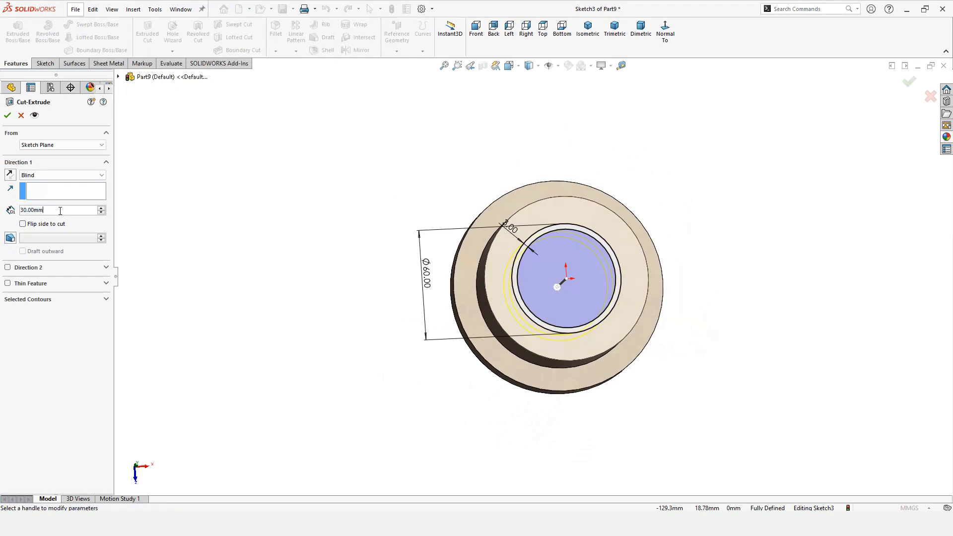
text(2)
key(Return)
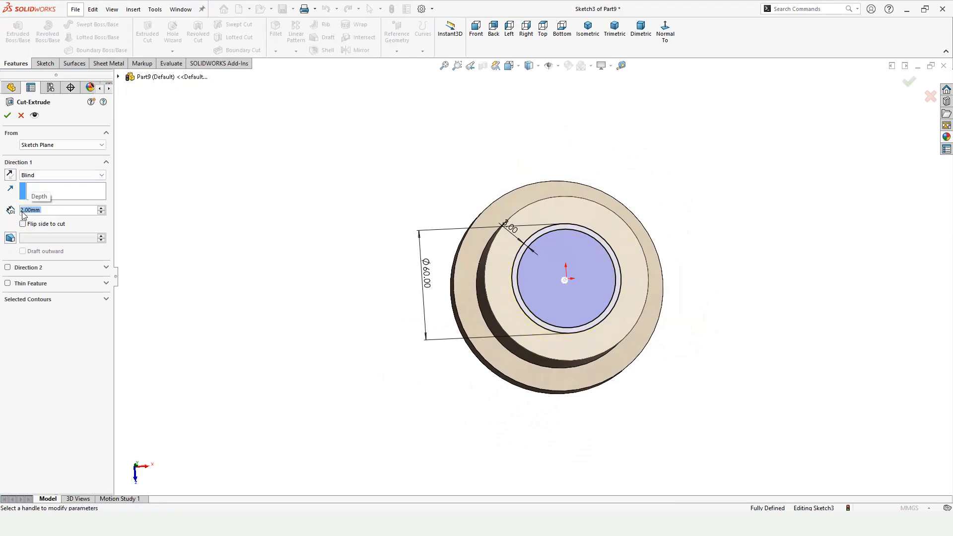
middle_drag(427, 263, 589, 261)
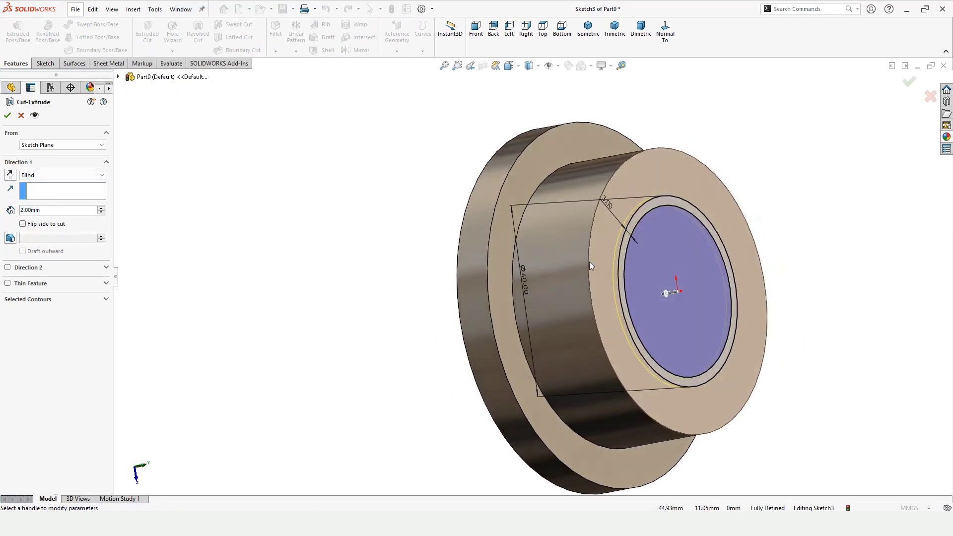
click(7, 116)
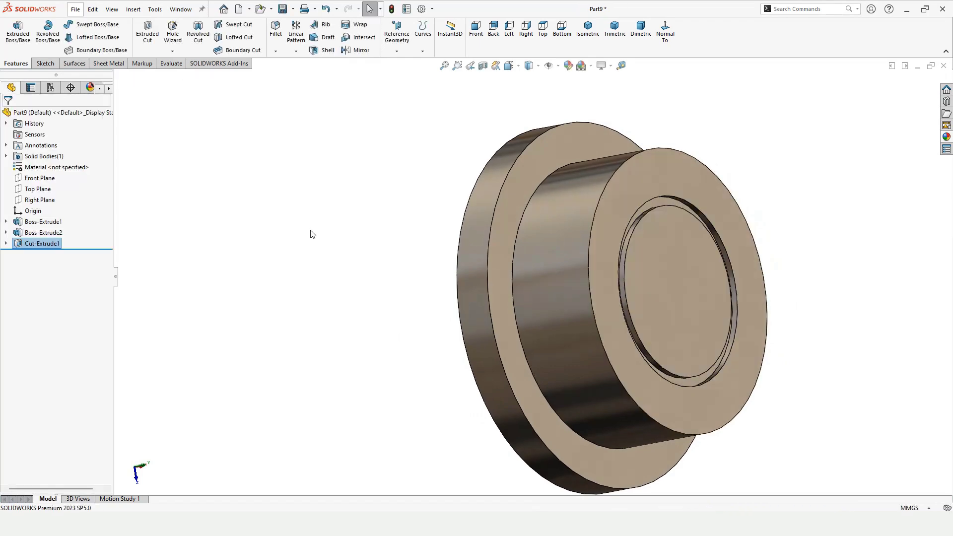
- Start a sketch on the boss's end face, on the area outside the ring groove
middle_drag(520, 269, 571, 324)
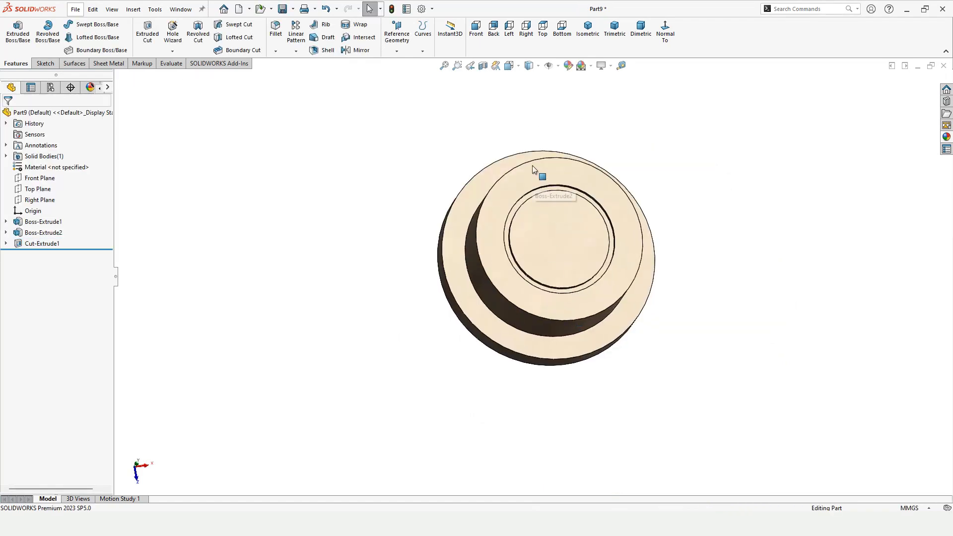
click(537, 172)
click(566, 142)
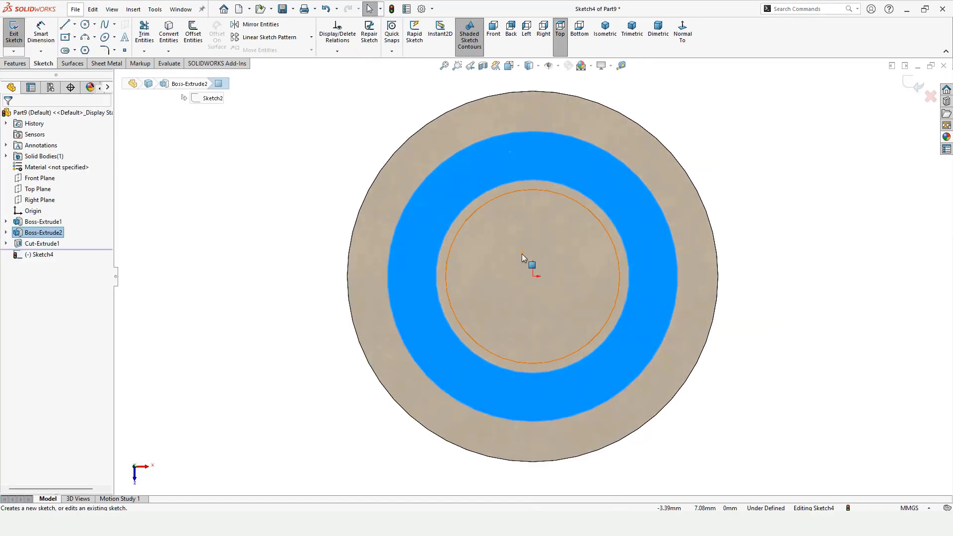
scroll(522, 255, up, 5)
click(238, 322)
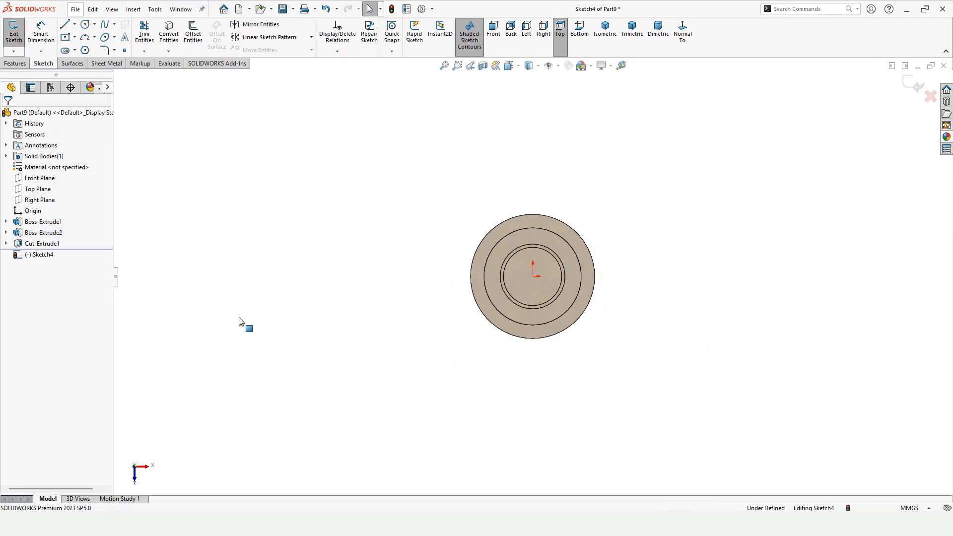
- Draw a centerline about 251 mm long from the origin out past the disc's left side and make it horizontal
click(74, 25)
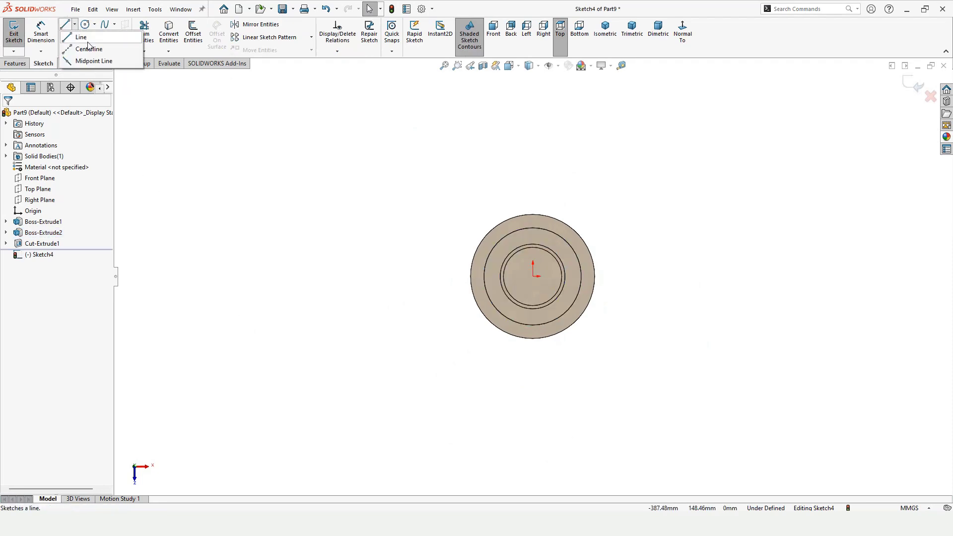
click(88, 46)
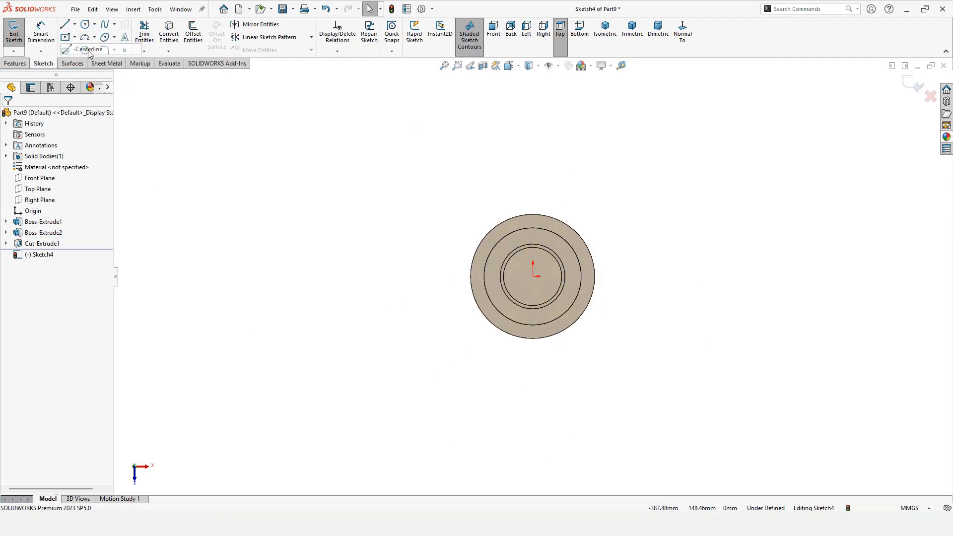
click(533, 277)
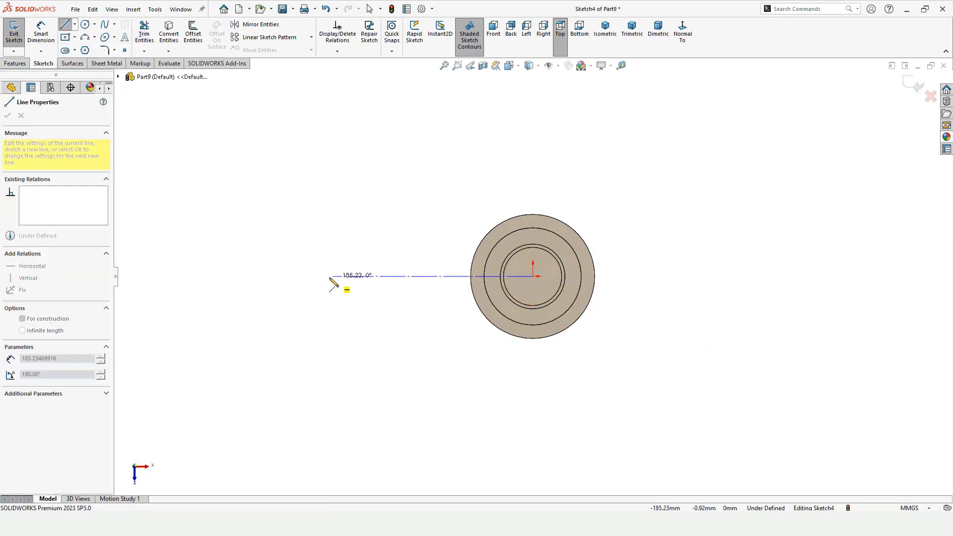
click(288, 396)
key(Escape)
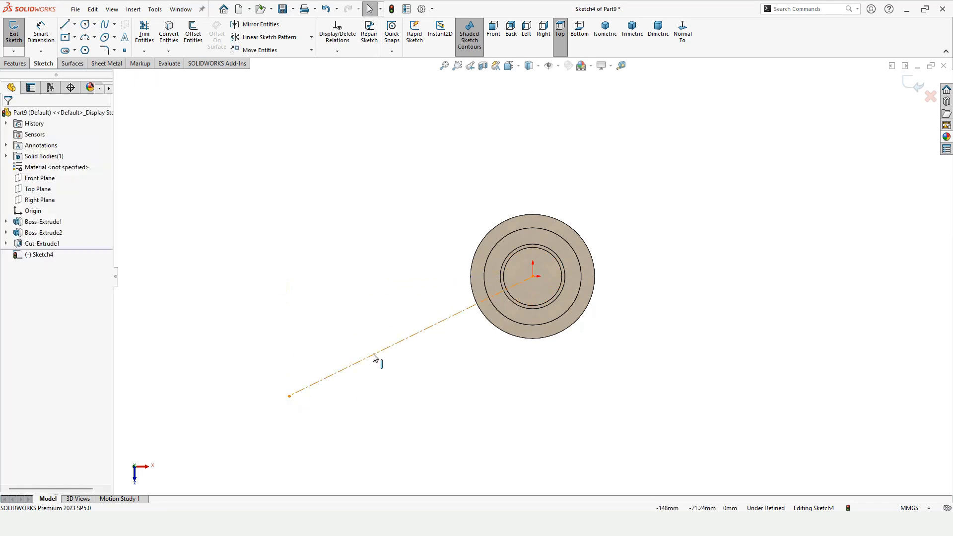
click(374, 357)
click(32, 221)
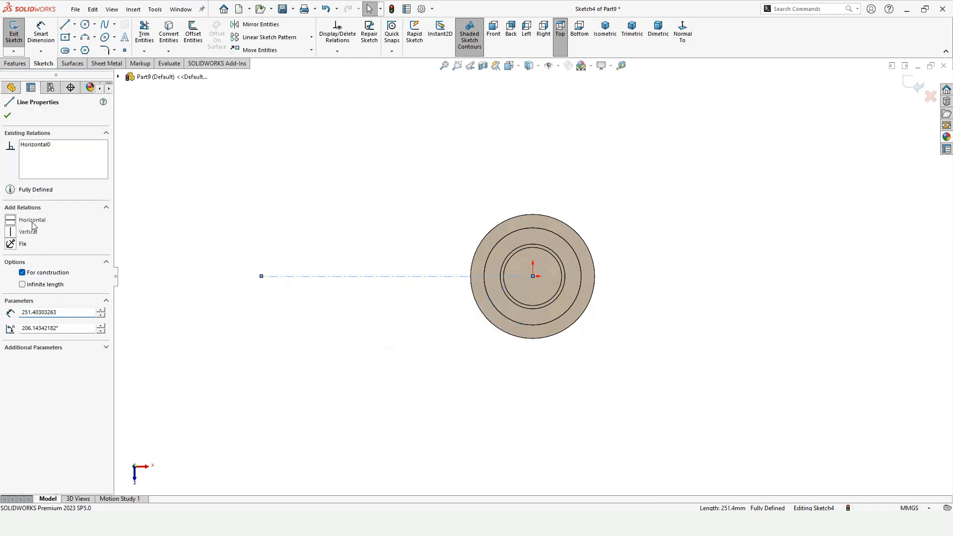
- Dimension the length of the horizontal centerline as 300 mm
click(40, 32)
click(394, 276)
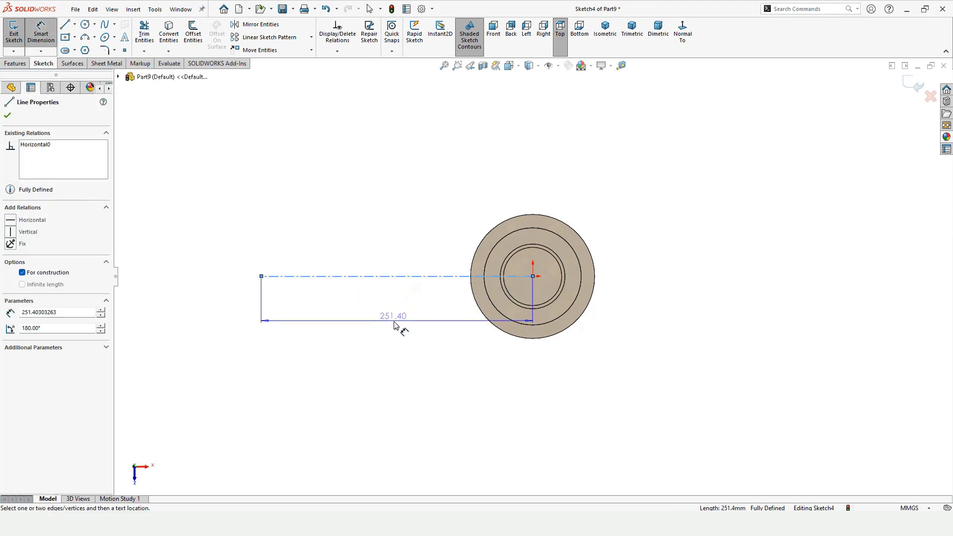
click(401, 331)
text(300)
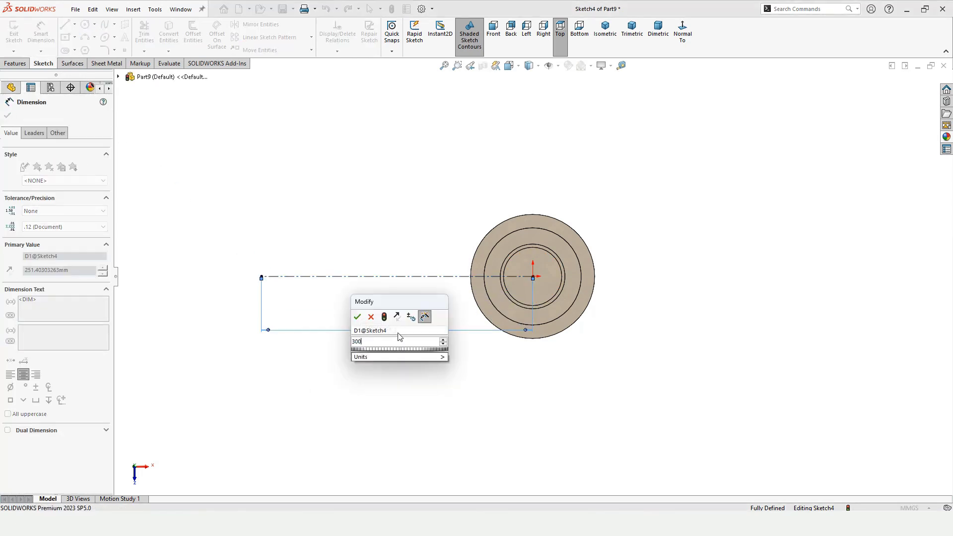
key(Return)
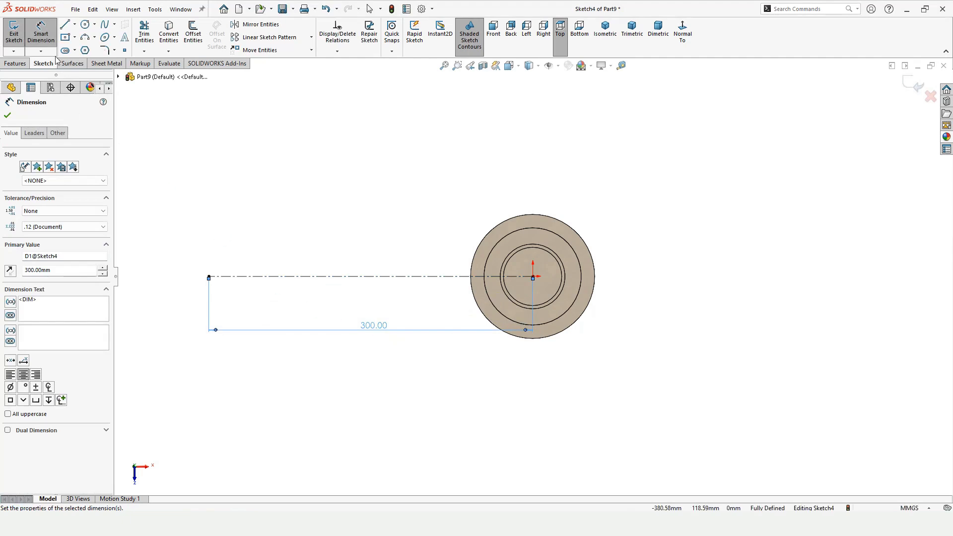
- Draw a circle about 131 mm in diameter centred on the free end of the centerline
click(84, 25)
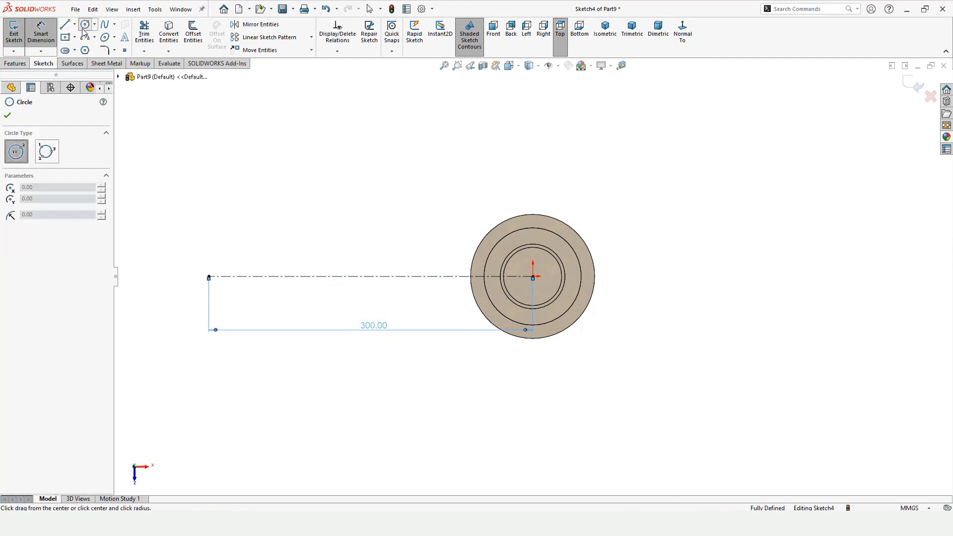
click(209, 277)
click(208, 205)
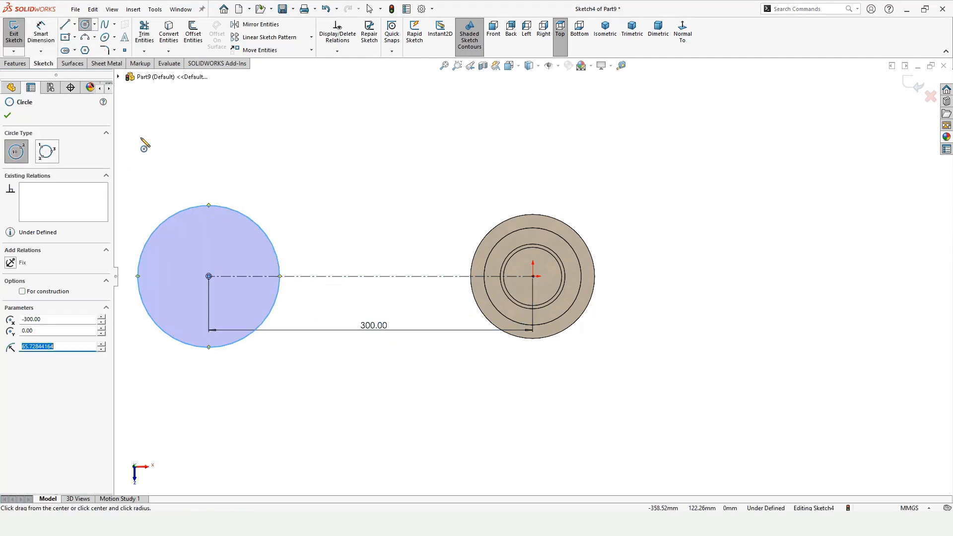
- Dimension the diameter of the circle at the centerline's free end as 70 mm
click(40, 30)
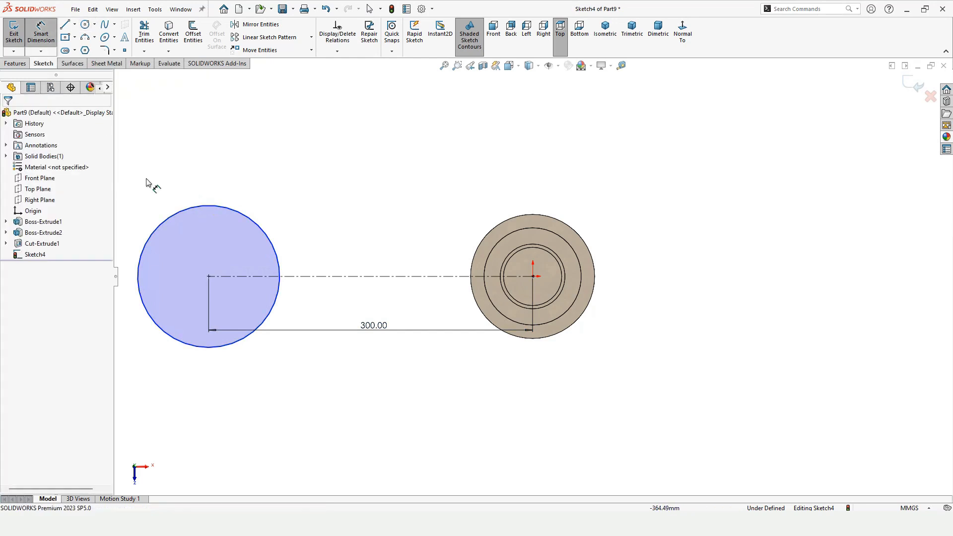
click(225, 211)
click(285, 157)
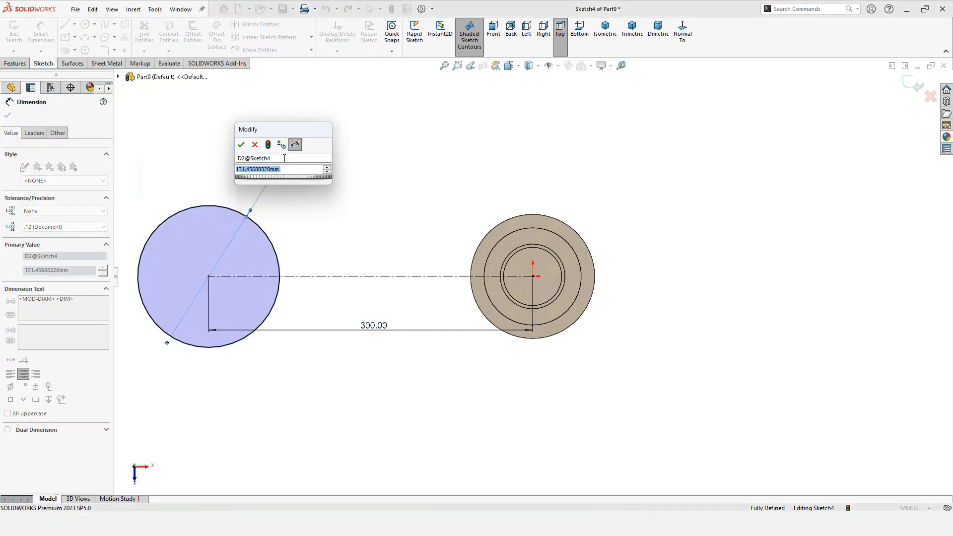
text(70)
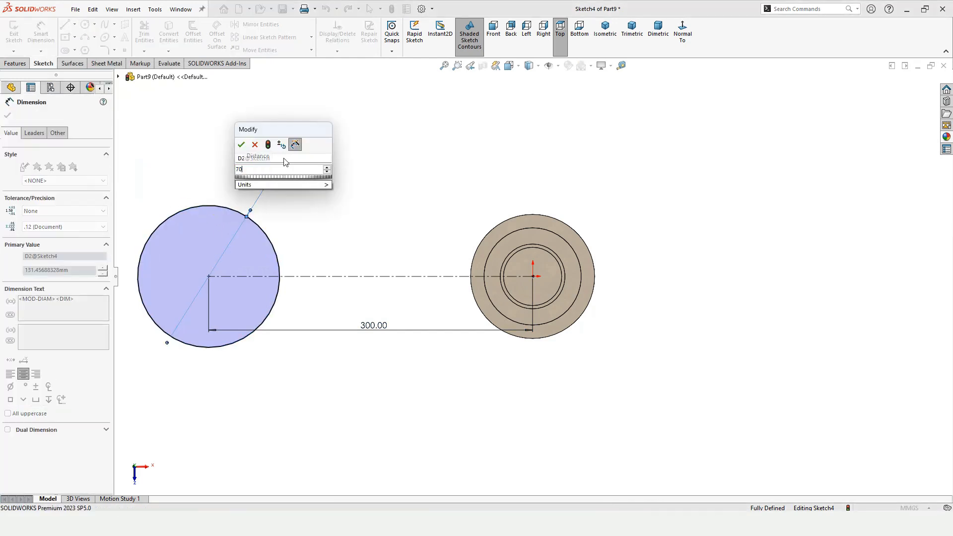
key(Return)
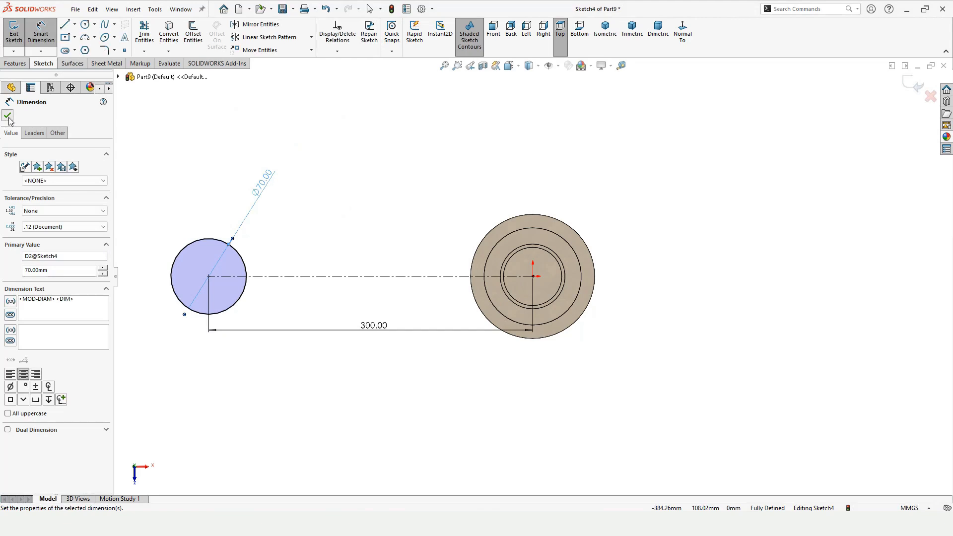
click(7, 116)
- Extrude the 70 mm circle 42 mm in the reversed direction, toward the flanged side of the stepped cylinder
click(16, 63)
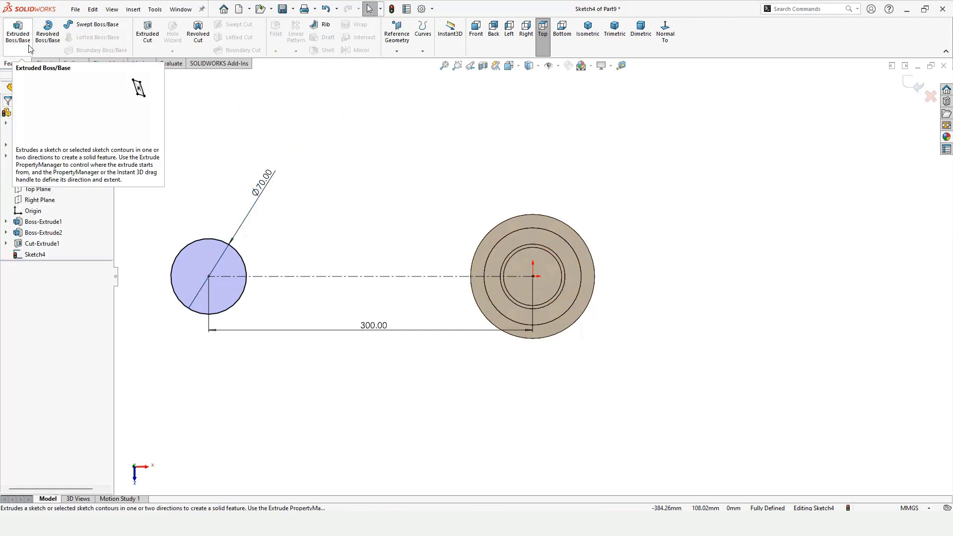
click(29, 48)
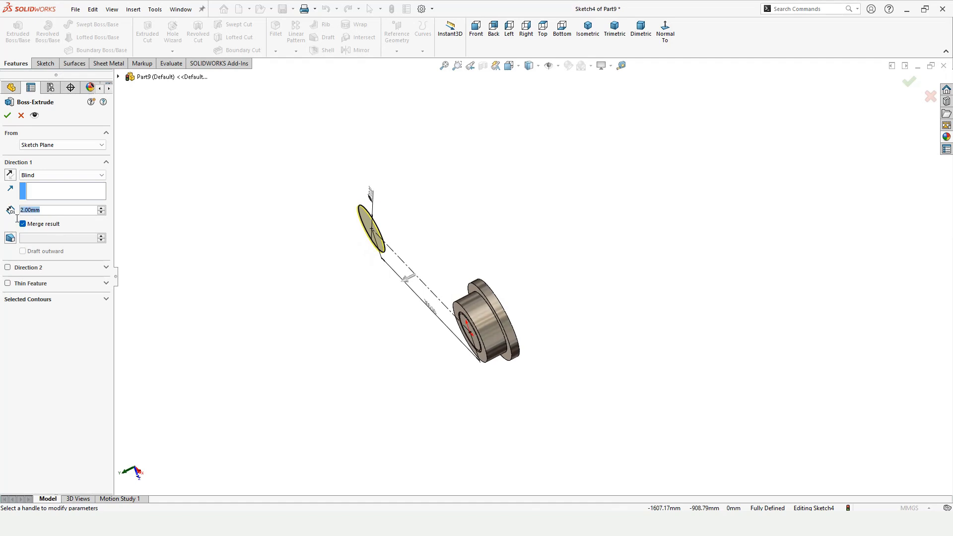
text(42)
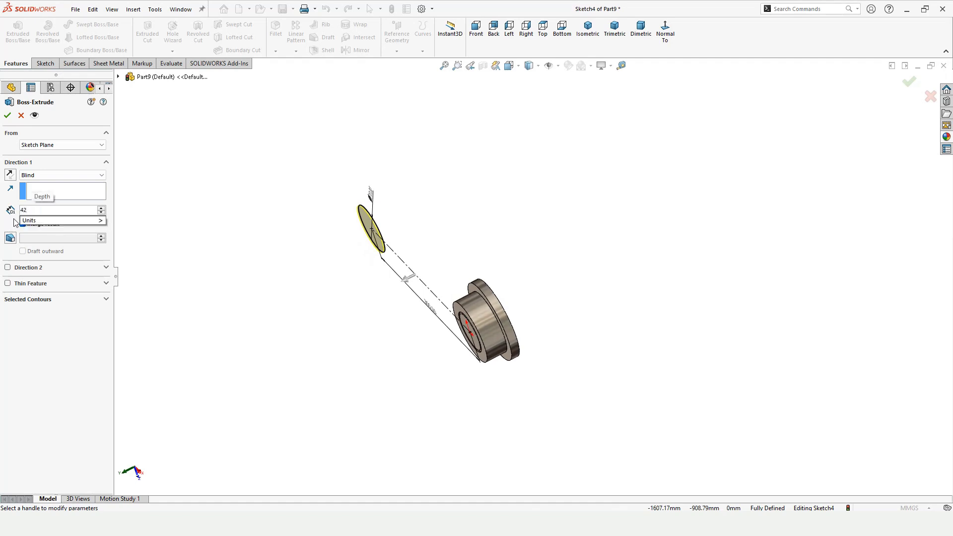
key(Return)
scroll(347, 279, down, 3)
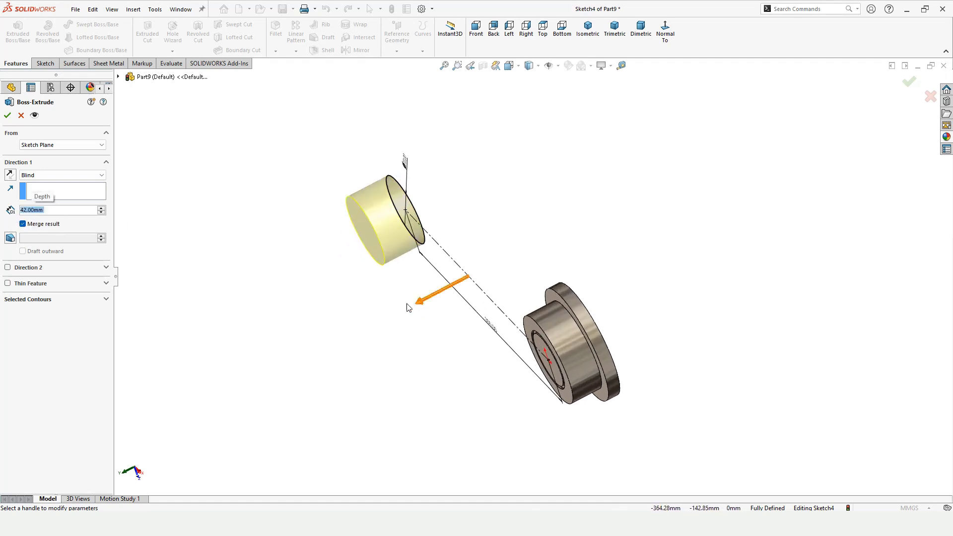
click(9, 175)
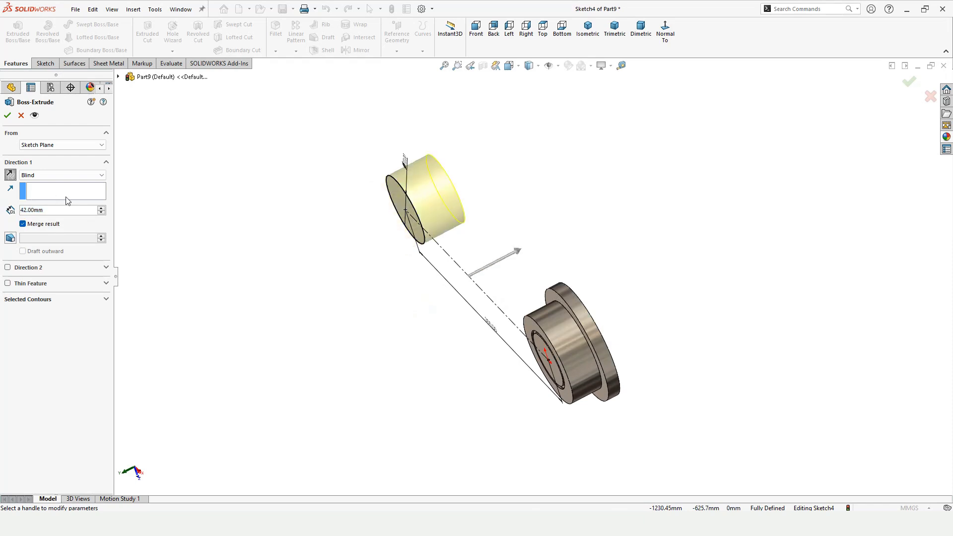
middle_drag(403, 267, 363, 274)
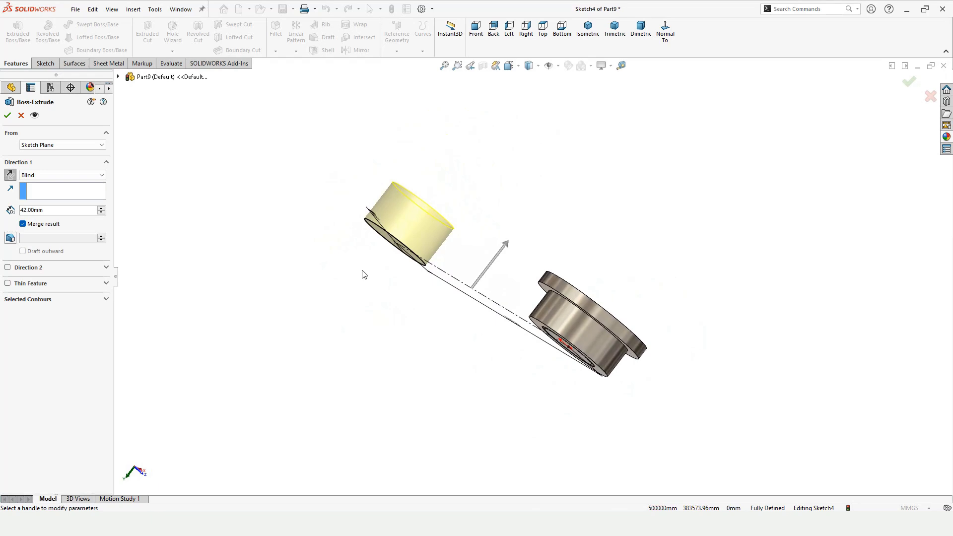
click(7, 115)
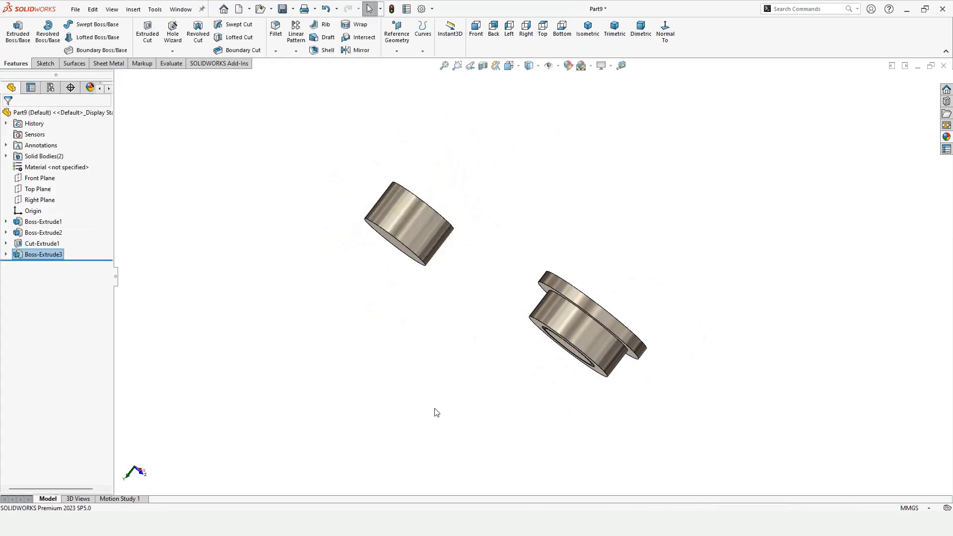
- Start a sketch on the small boss's front end face and draw a concentric circle about 54 mm in diameter
middle_drag(383, 300, 341, 305)
click(340, 304)
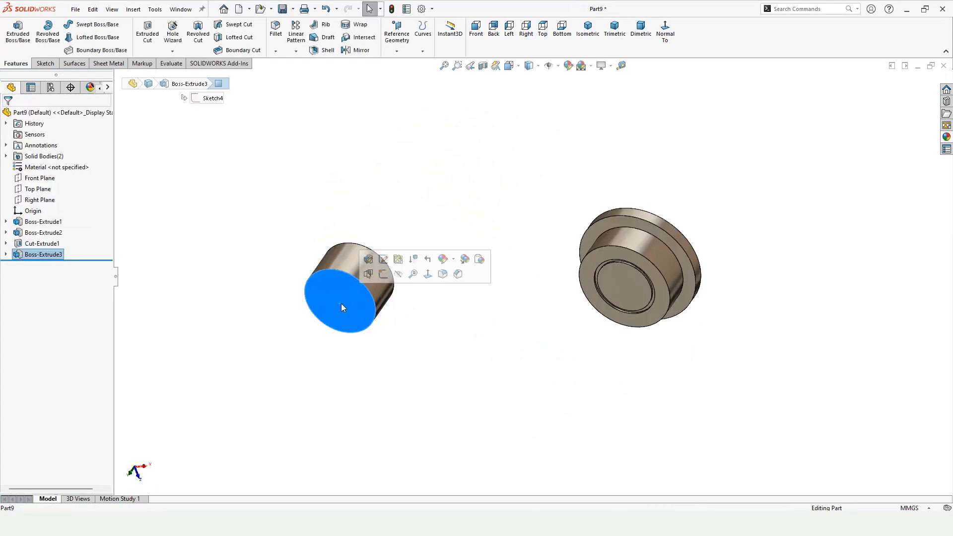
click(383, 276)
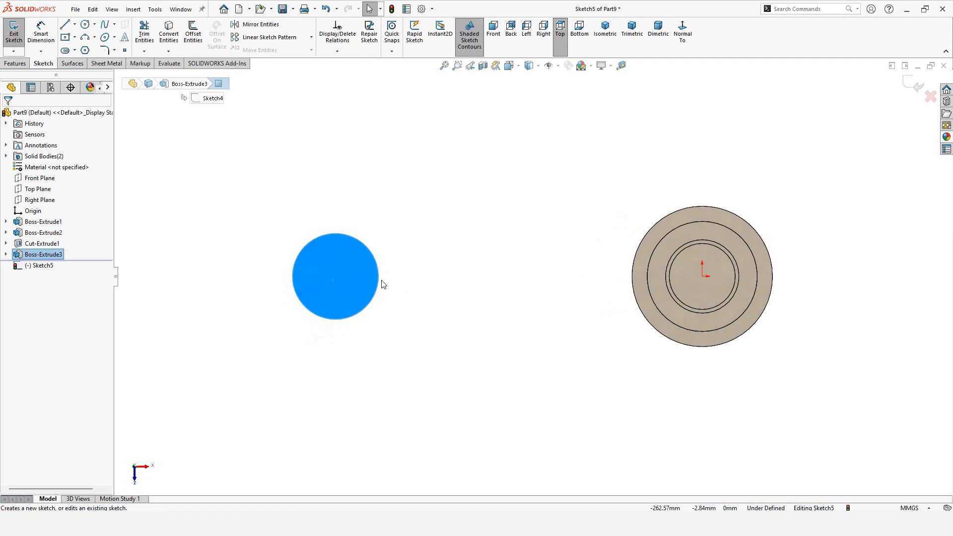
click(85, 27)
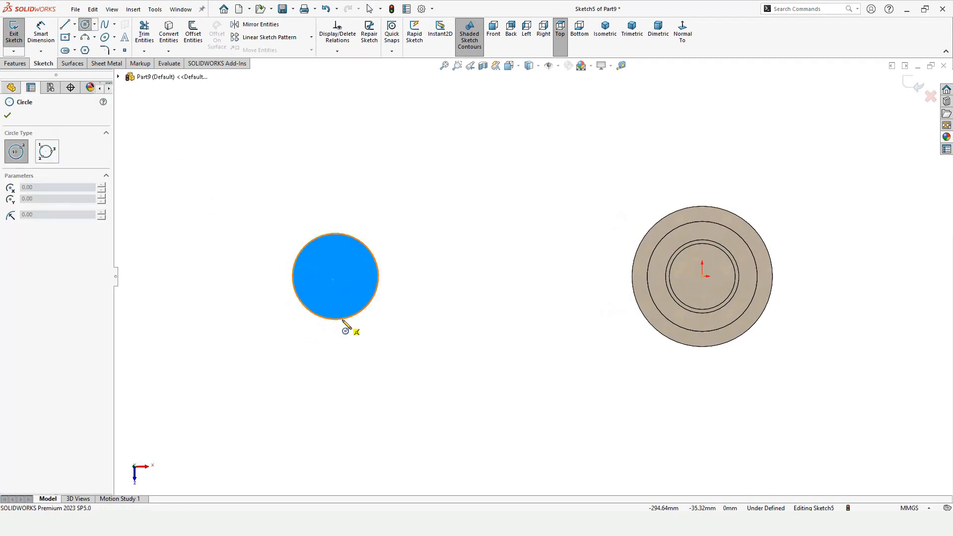
click(336, 276)
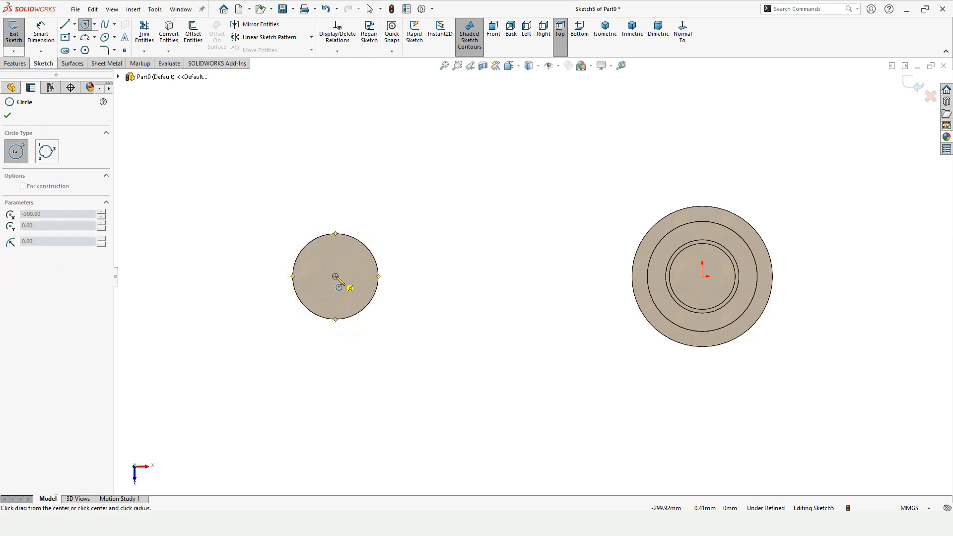
click(336, 249)
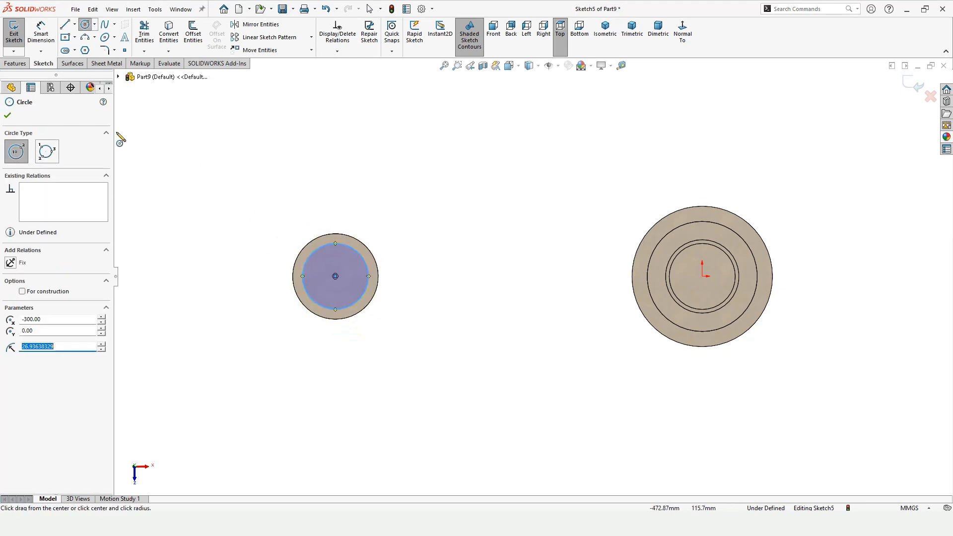
- Dimension the diameter of the circle on the small boss's end face as 45 mm
click(41, 30)
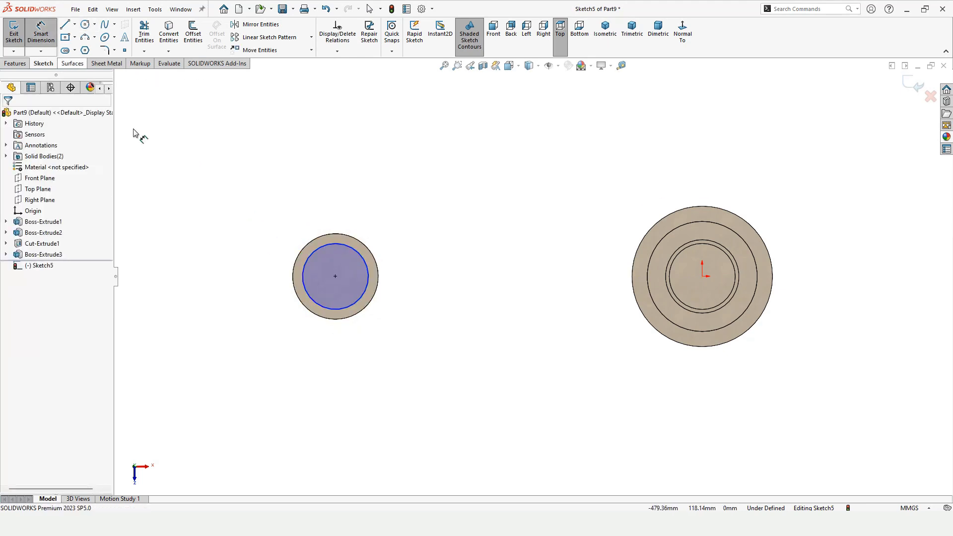
click(301, 285)
click(252, 287)
text(45)
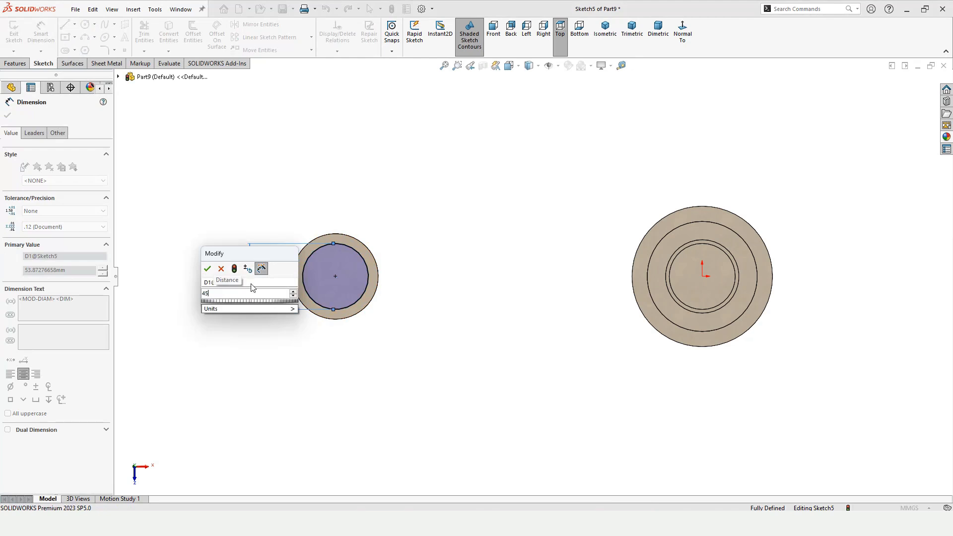
key(Return)
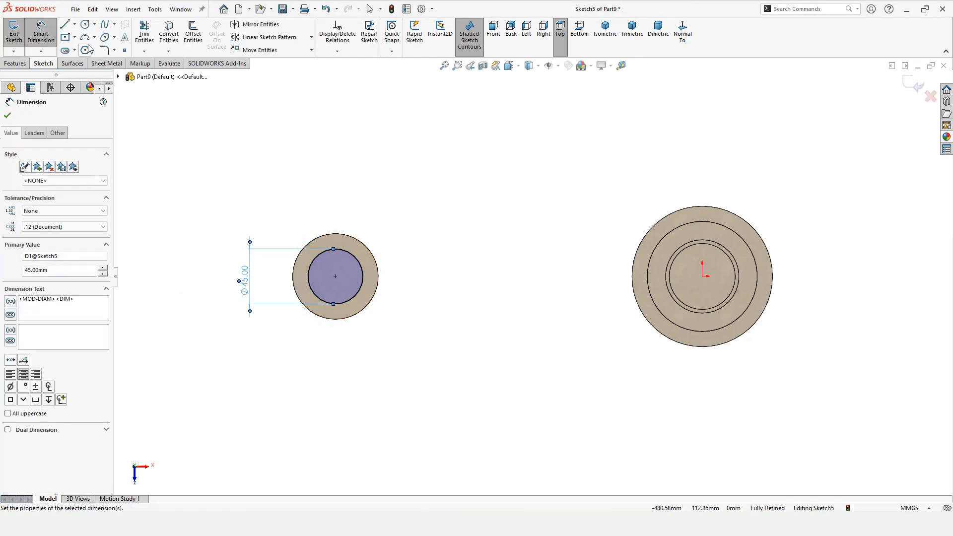
- Draw a second concentric circle about 29 mm in diameter inside the 45 mm circle
click(85, 24)
click(336, 276)
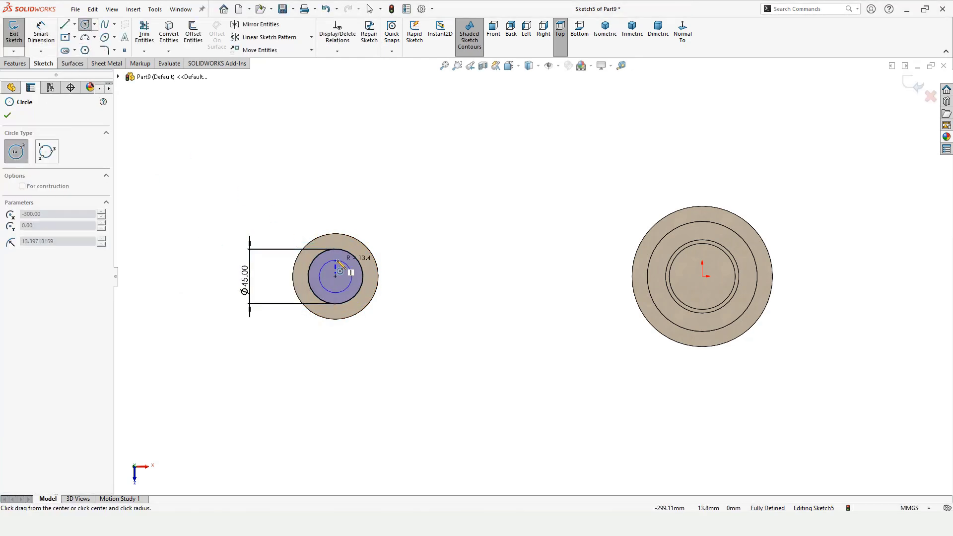
click(340, 259)
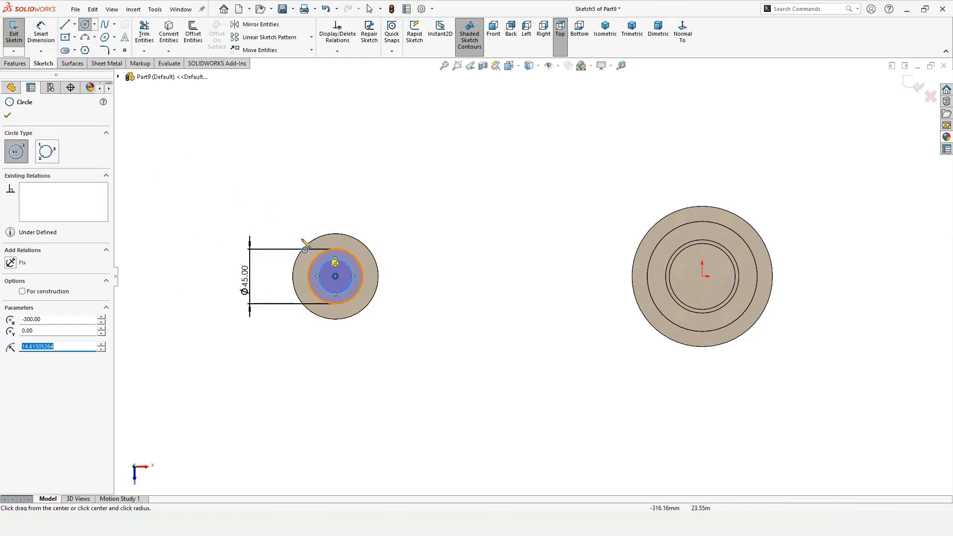
- Dimension the radial gap between the two concentric circles as 5 mm
click(46, 43)
click(340, 266)
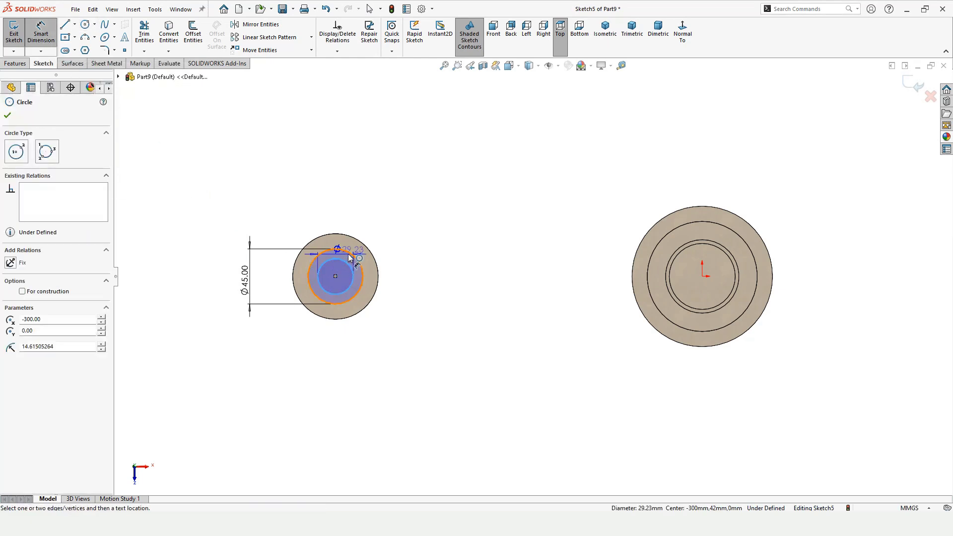
click(347, 254)
click(402, 234)
text(5)
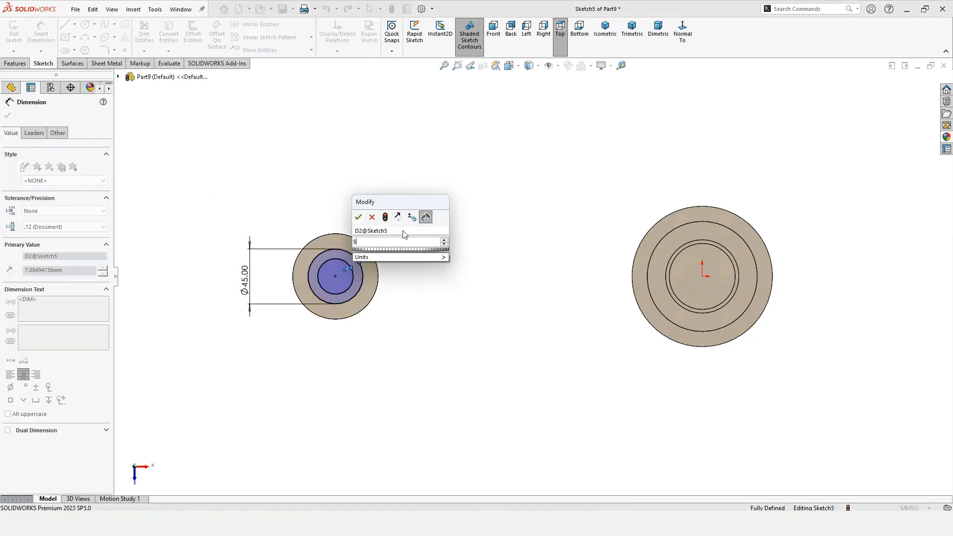
key(Return)
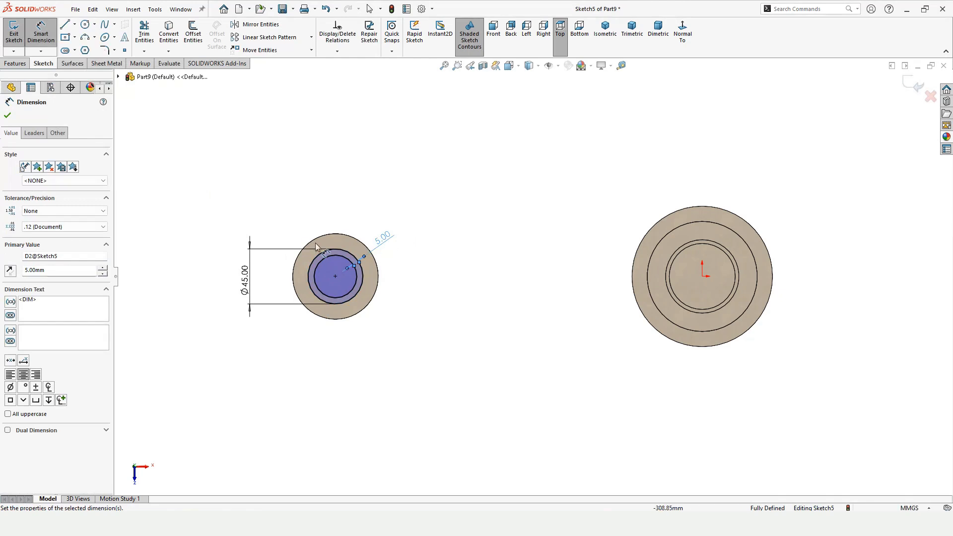
click(7, 115)
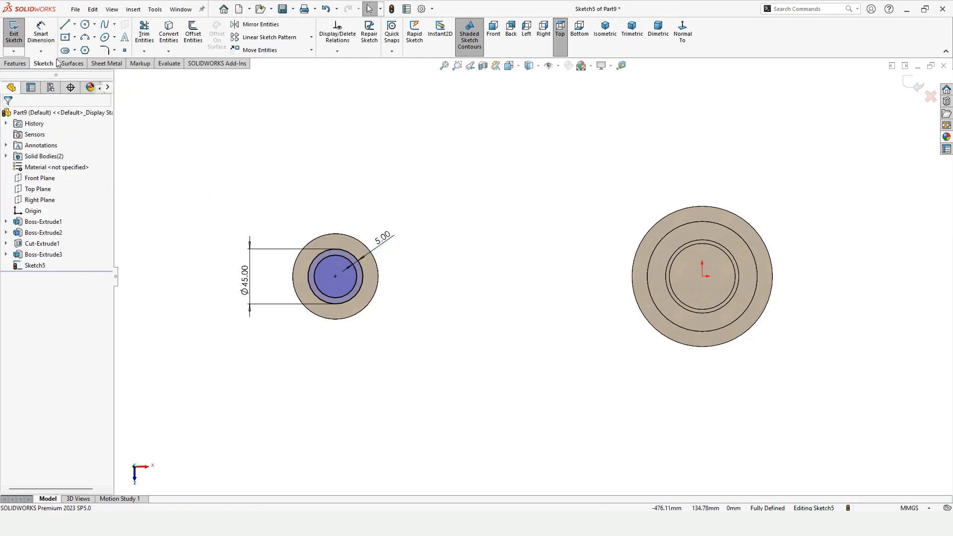
- Cut the ring between the two circles 2 mm deep into the small boss's end face
click(14, 31)
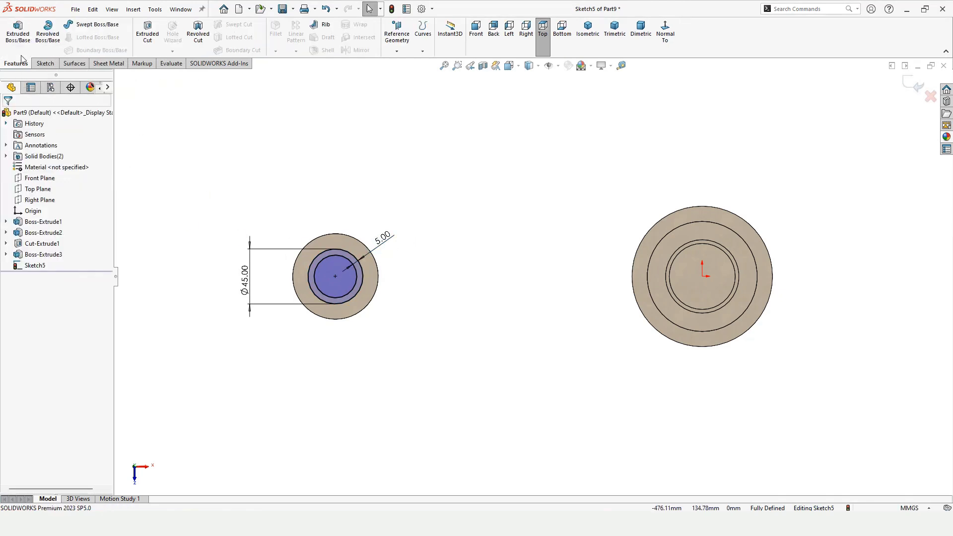
click(148, 32)
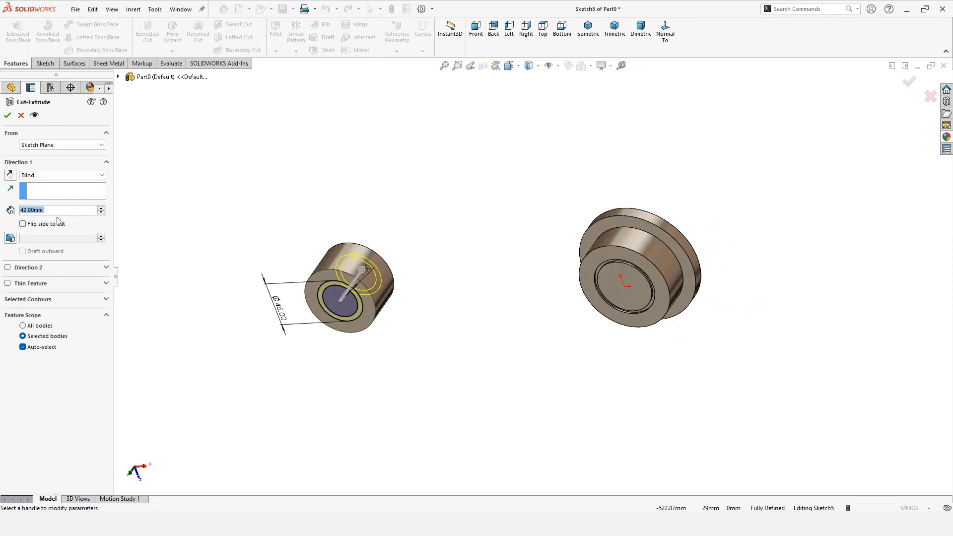
text(2)
key(Return)
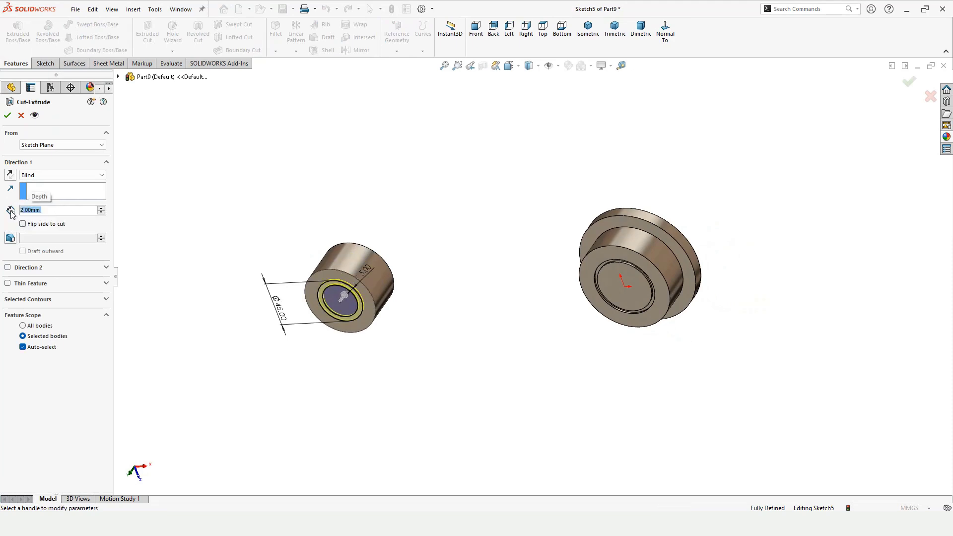
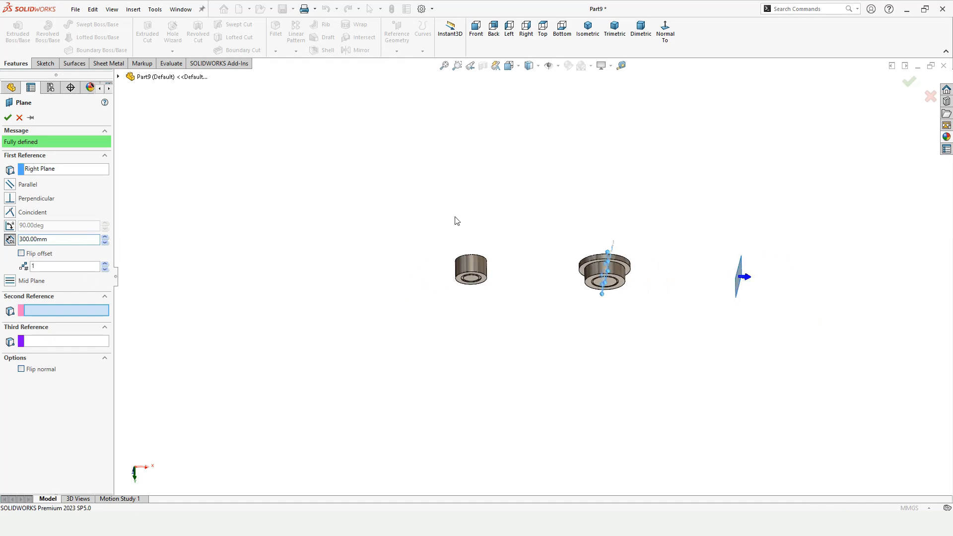
- Create a plane offset 300 mm from the Right Plane, flipped toward the small boss, and show the Right Plane
click(27, 255)
middle_drag(459, 255, 466, 159)
scroll(481, 276, down, 3)
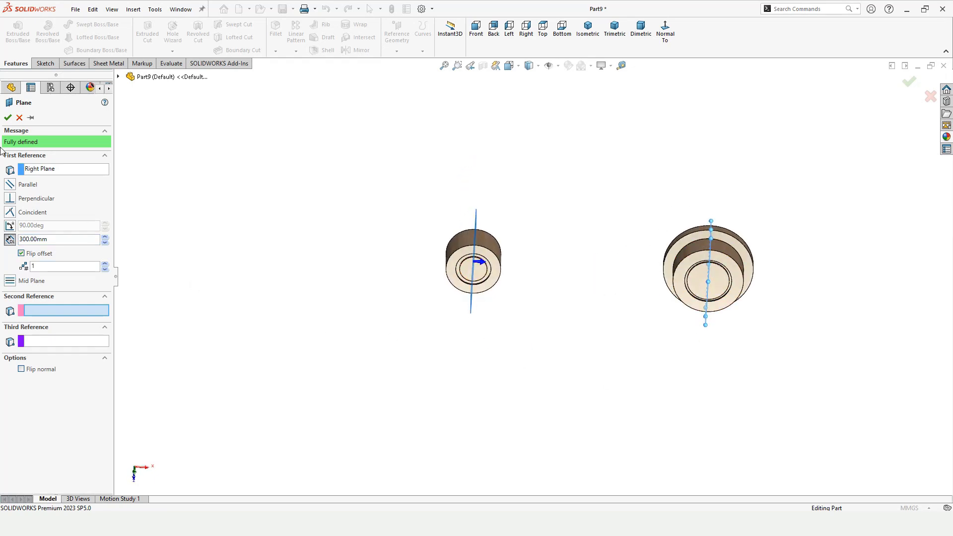
click(8, 117)
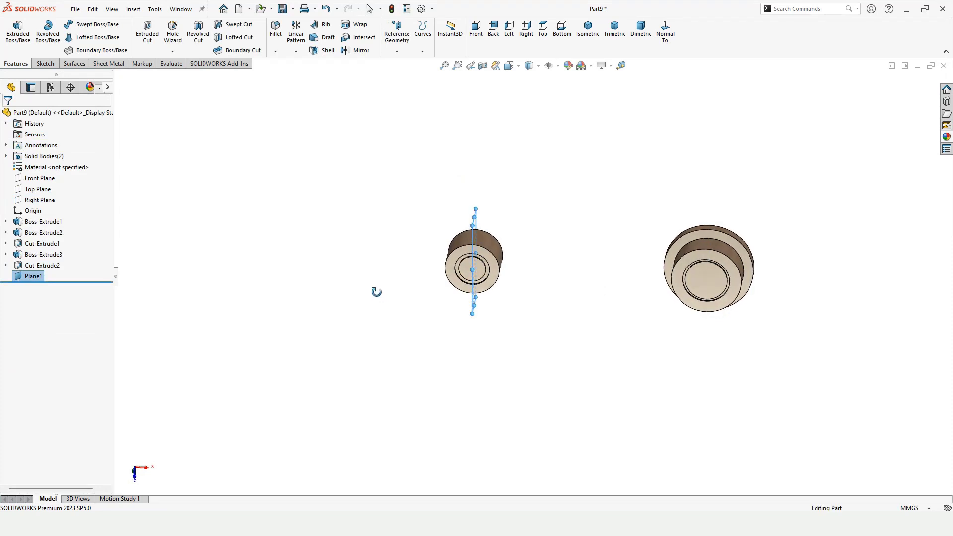
click(42, 200)
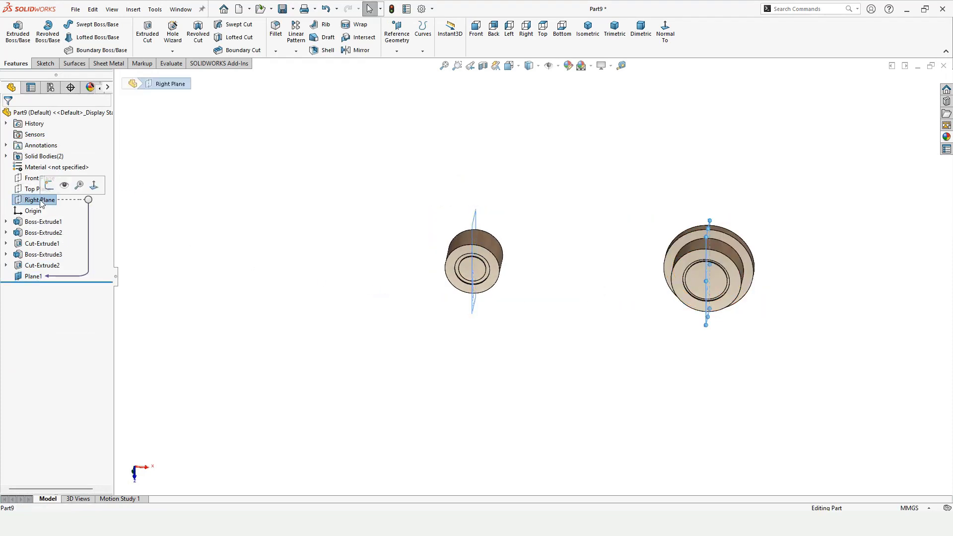
click(64, 186)
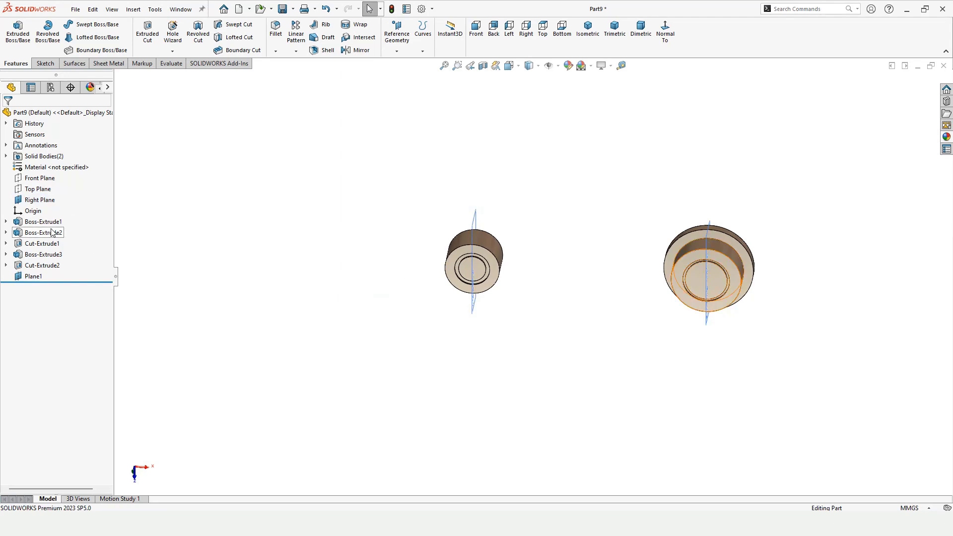
- Open the small boss's base sketch to check its distance dimension from the origin, and exit the sketch
click(44, 244)
click(46, 255)
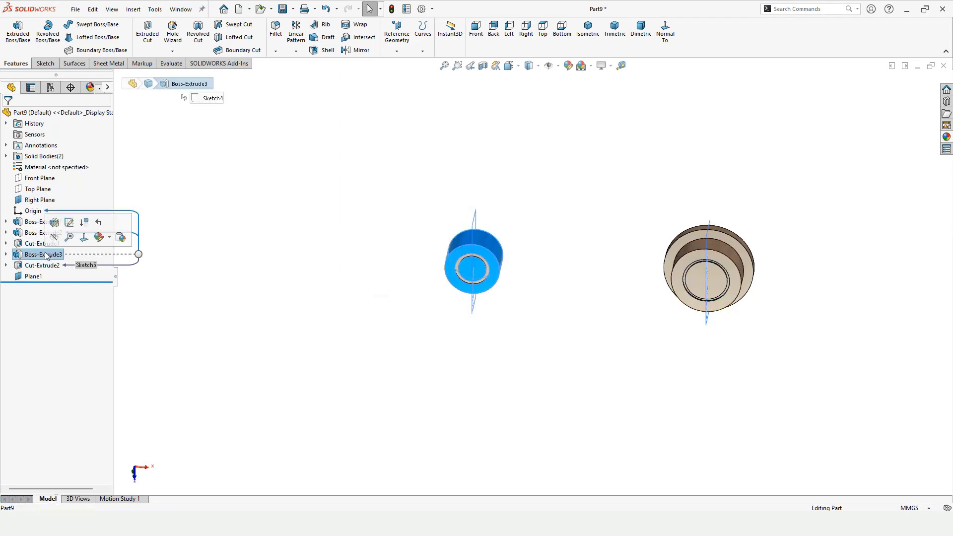
click(70, 227)
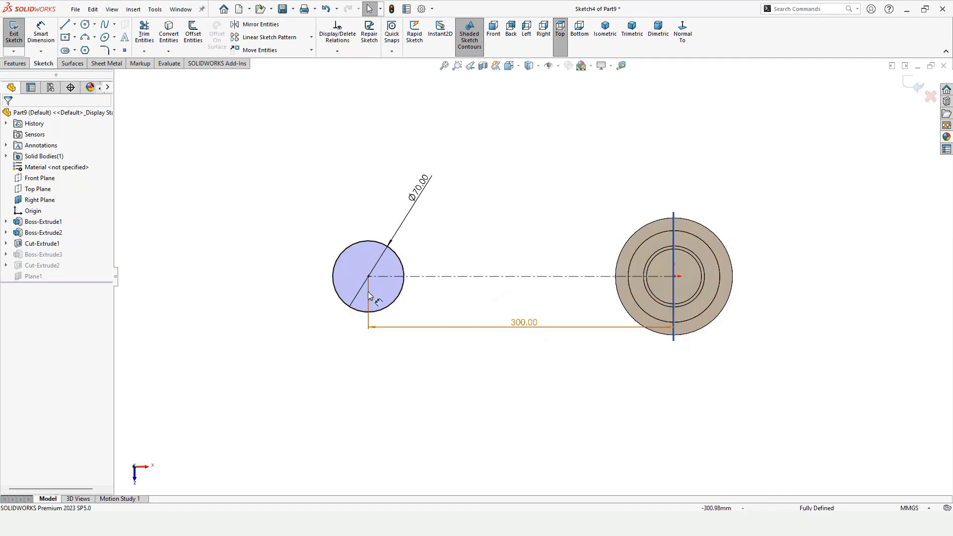
click(916, 85)
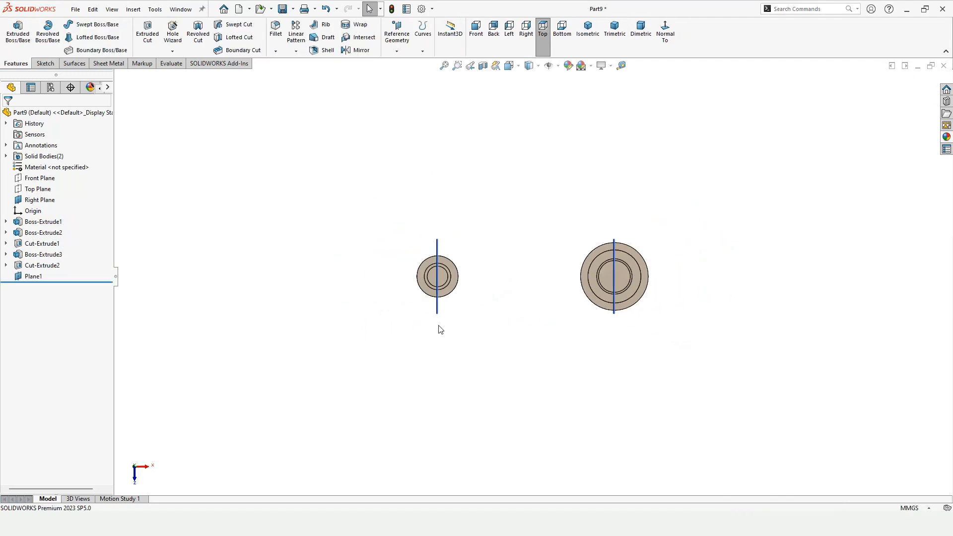
- Start a sketch on the offset plane through the small boss and draw a horizontal midpoint line about 65 mm long, centred on the origin
middle_drag(438, 328, 499, 295)
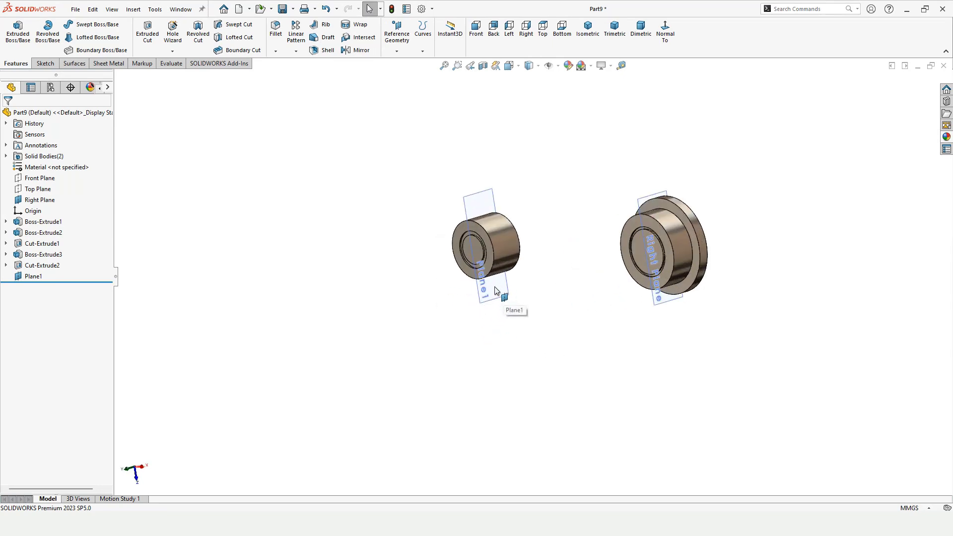
scroll(495, 291, down, 3)
click(513, 298)
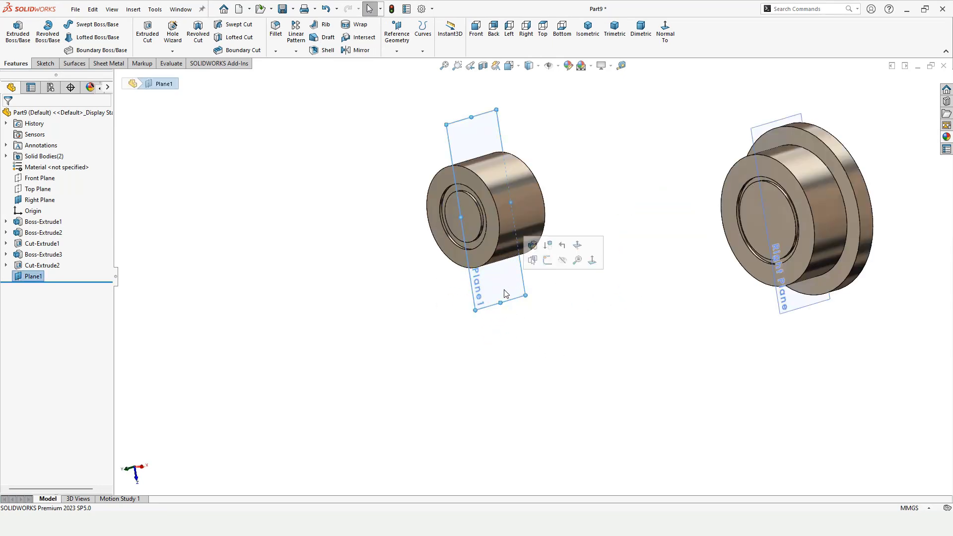
click(548, 263)
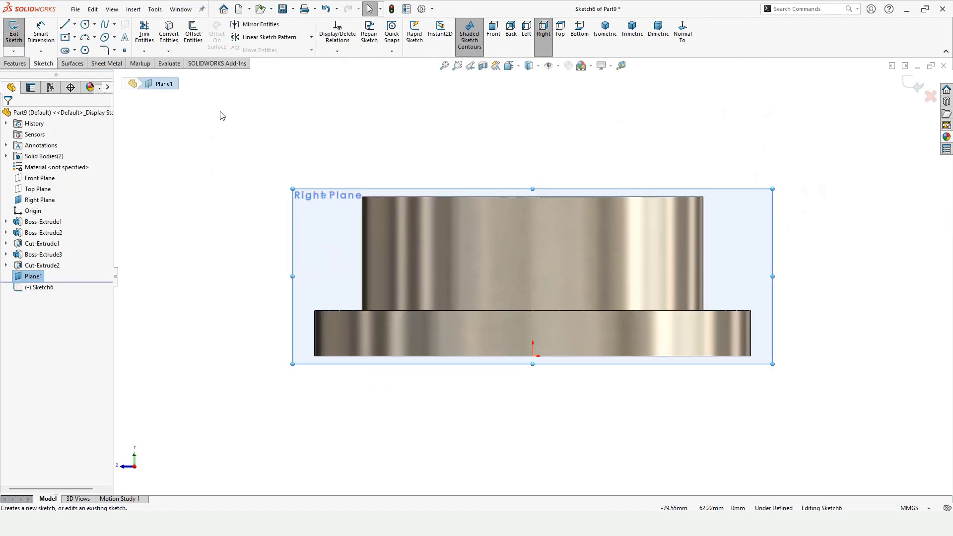
click(75, 25)
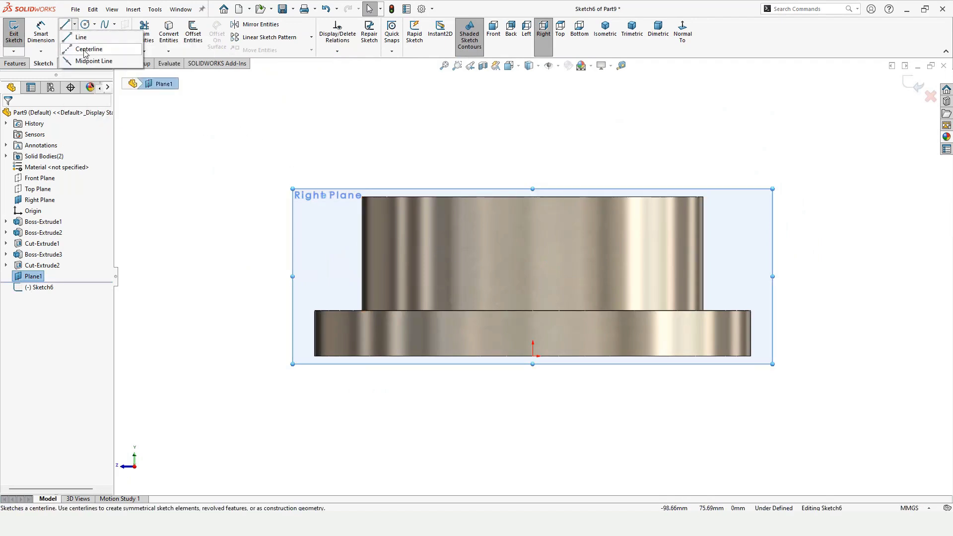
click(86, 62)
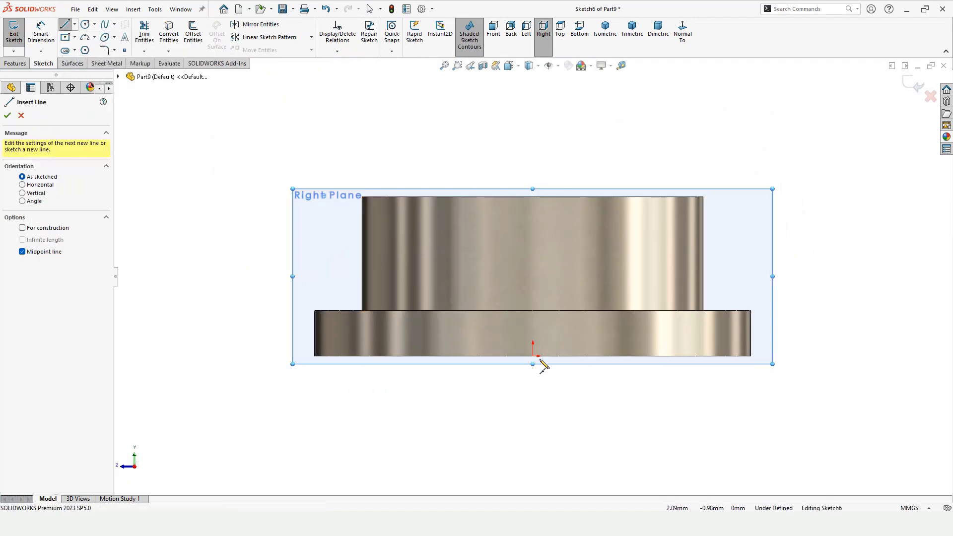
click(533, 356)
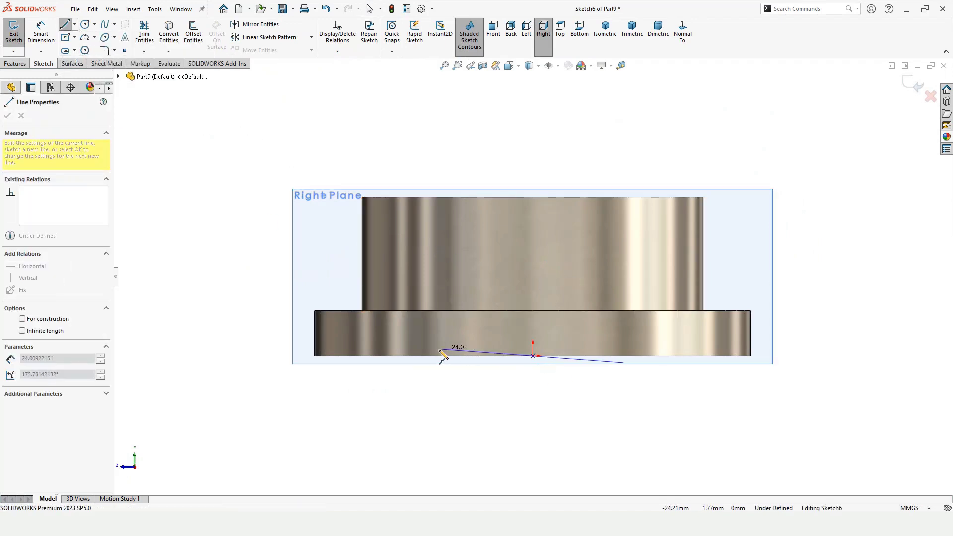
click(411, 356)
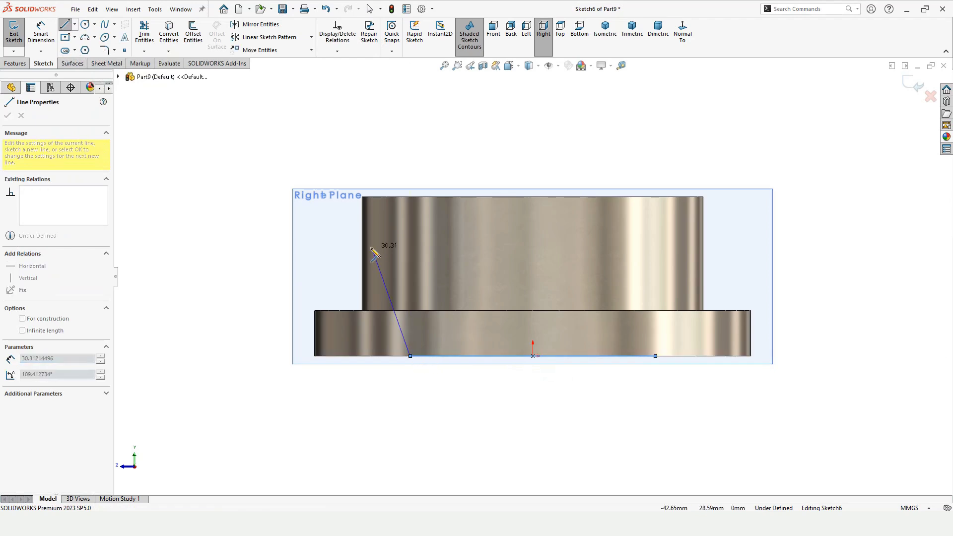
- Draw a three-point arc bulging upward between the line's two endpoints to close the half-round profile
click(84, 39)
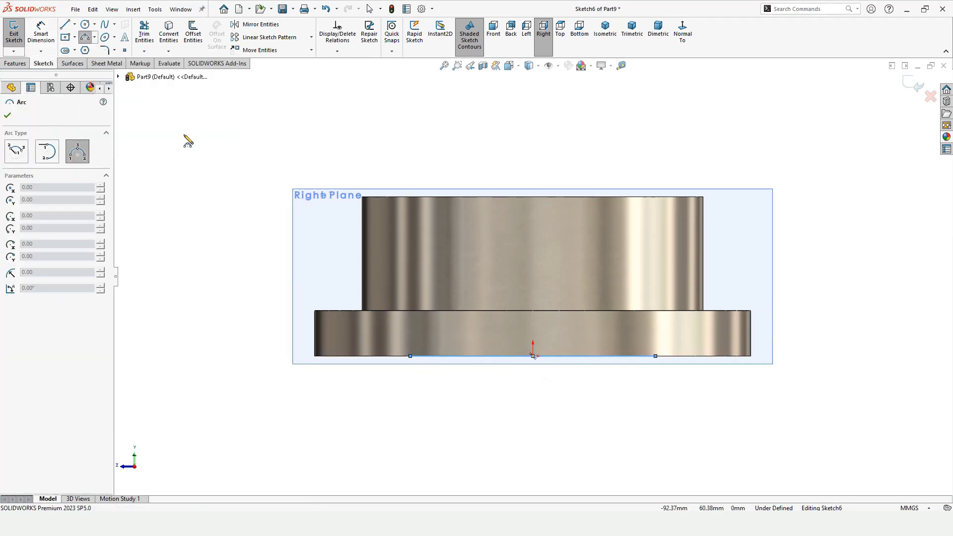
click(410, 356)
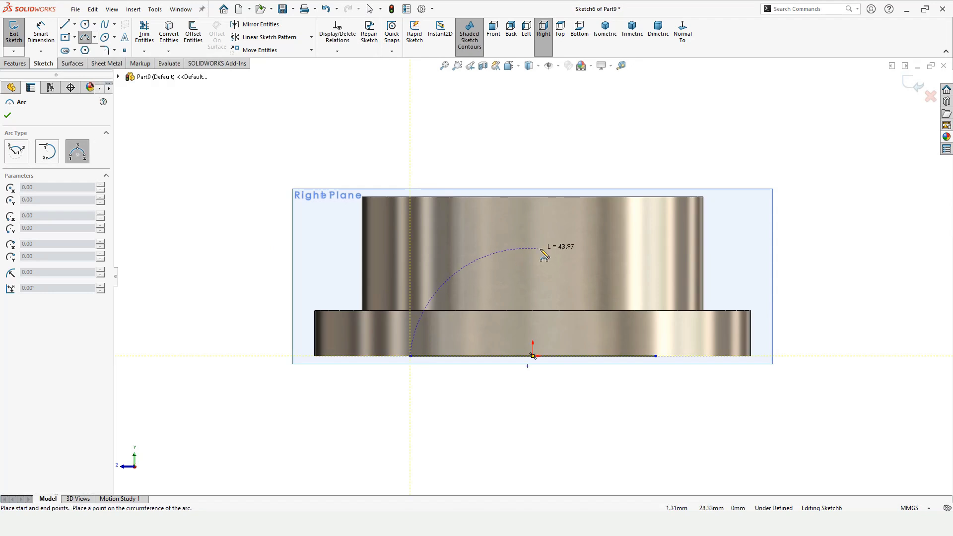
click(656, 356)
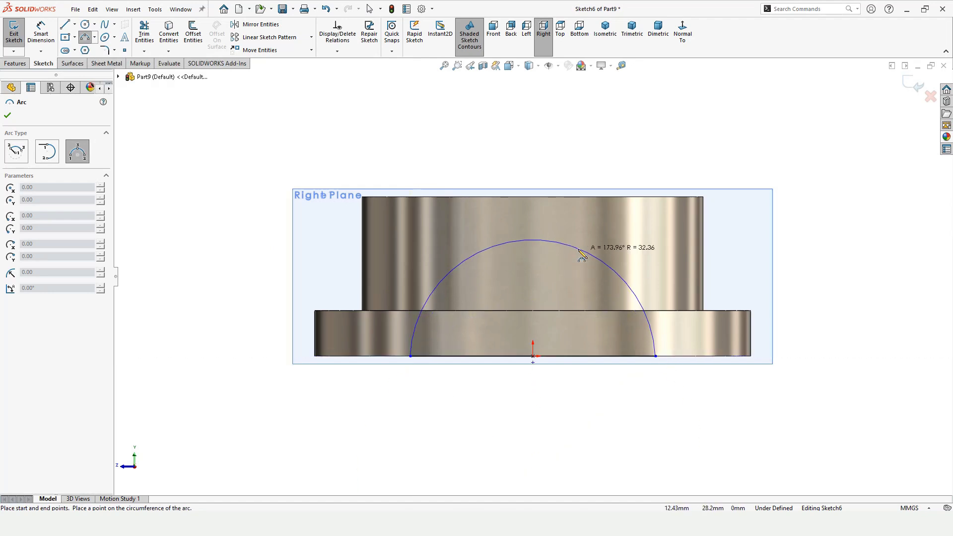
click(548, 251)
- Dimension the profile's base line as 50 mm
click(40, 32)
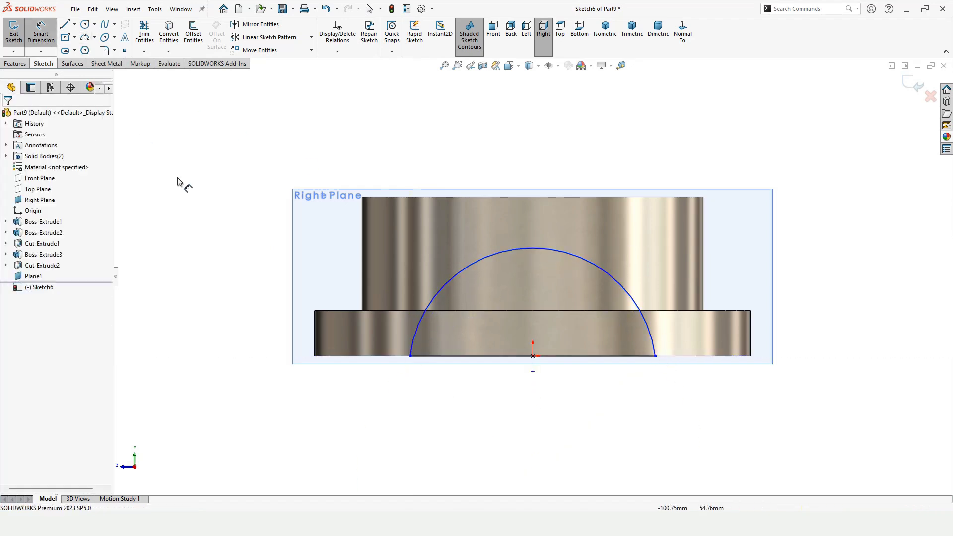
click(449, 356)
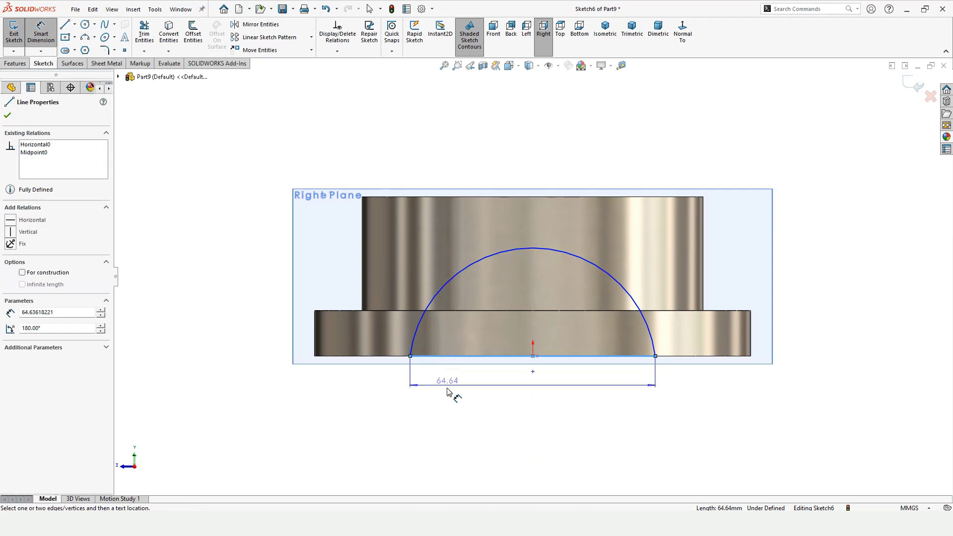
click(537, 409)
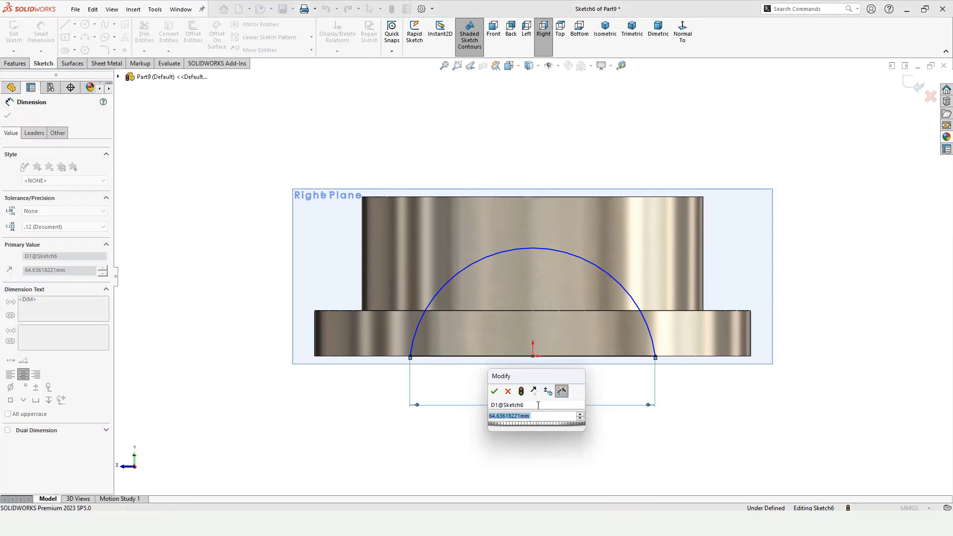
text(50)
key(Return)
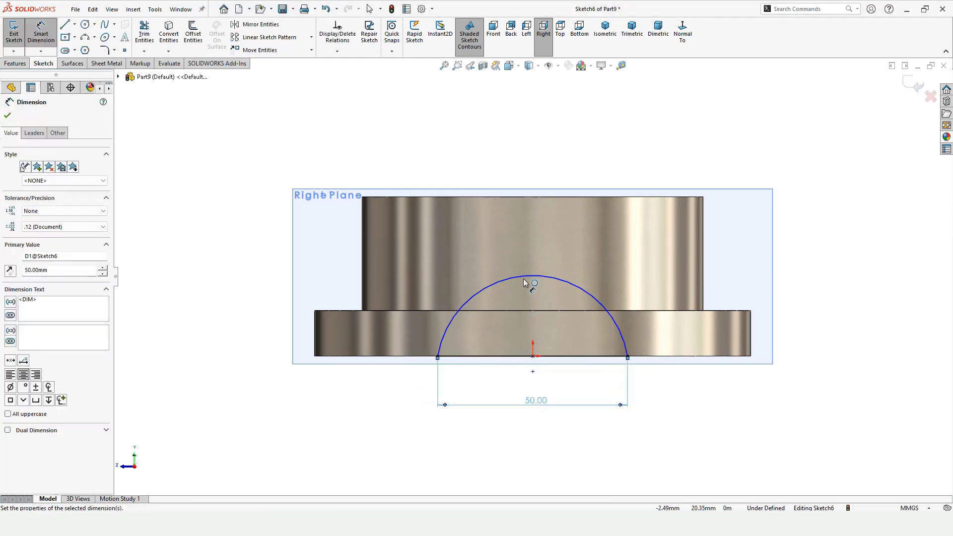
- Dimension the arc's radius as 26 mm and exit the sketch
click(524, 277)
click(686, 121)
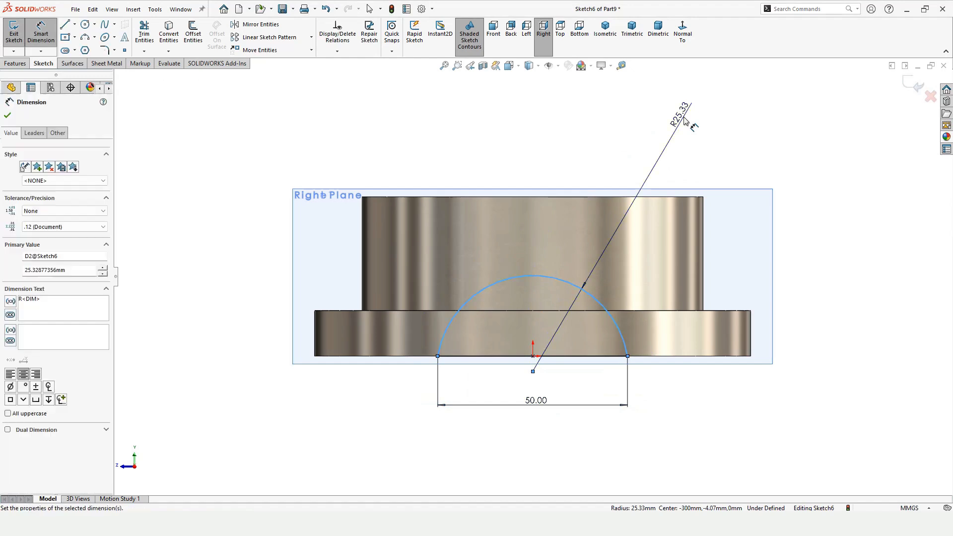
click(685, 121)
text(26)
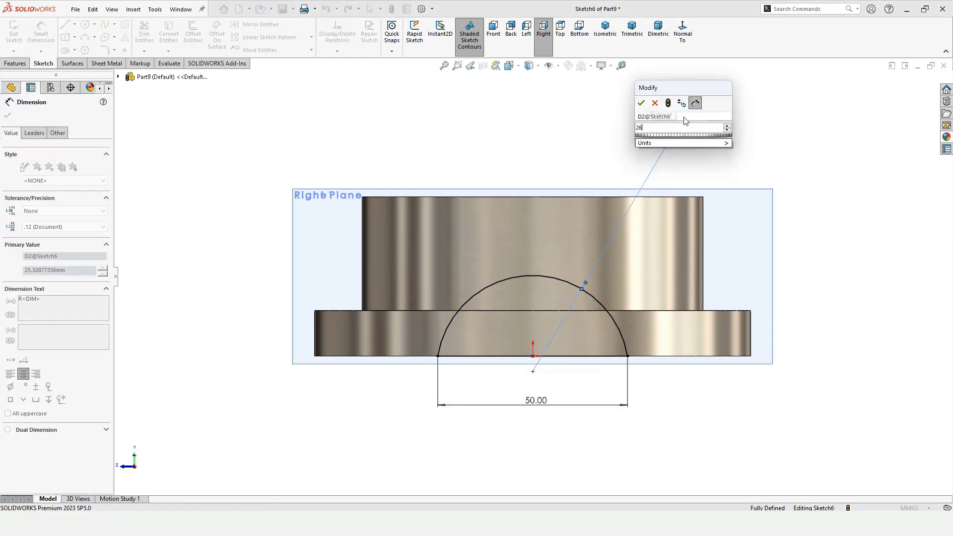
key(Return)
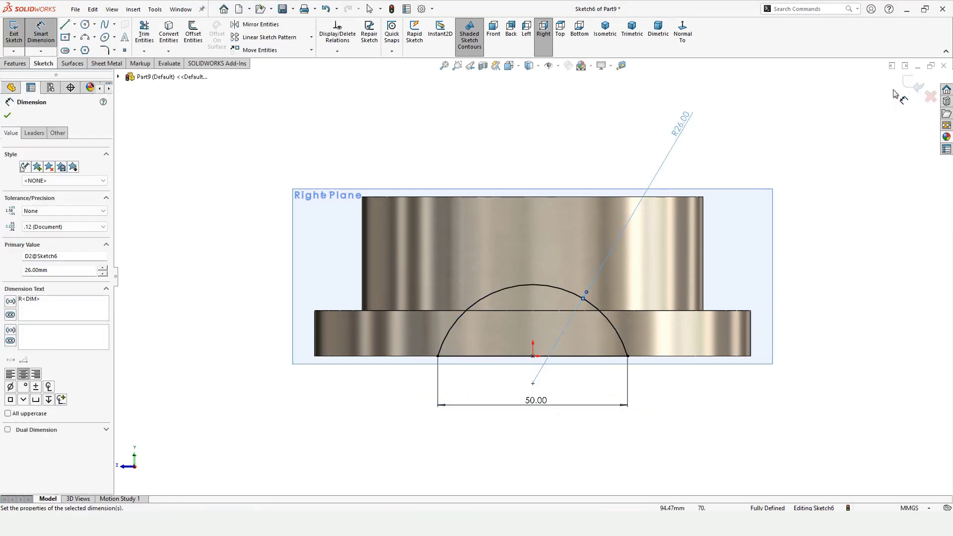
click(915, 86)
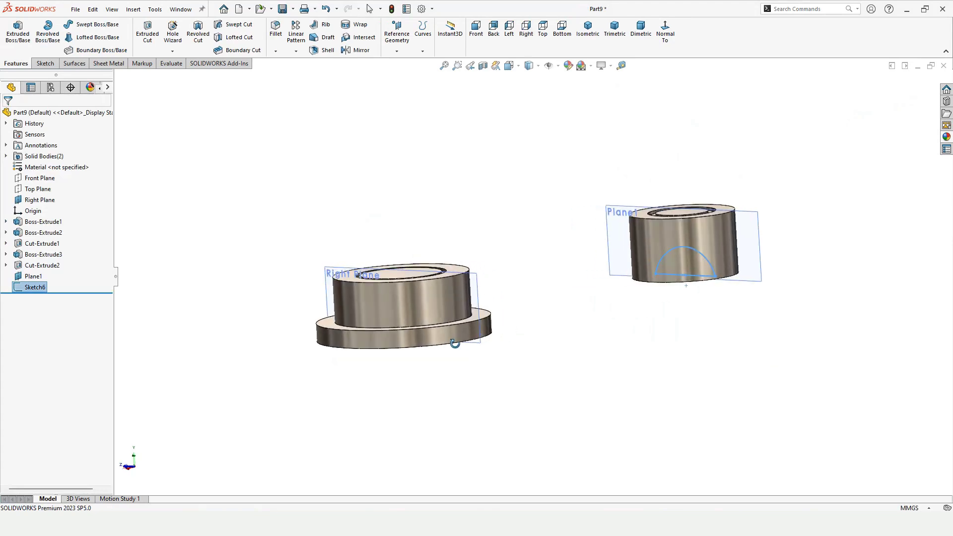
- Start a sketch on the Right Plane and draw a midpoint line about 67 mm long, centred on the origin and constrained horizontal
scroll(442, 344, down, 3)
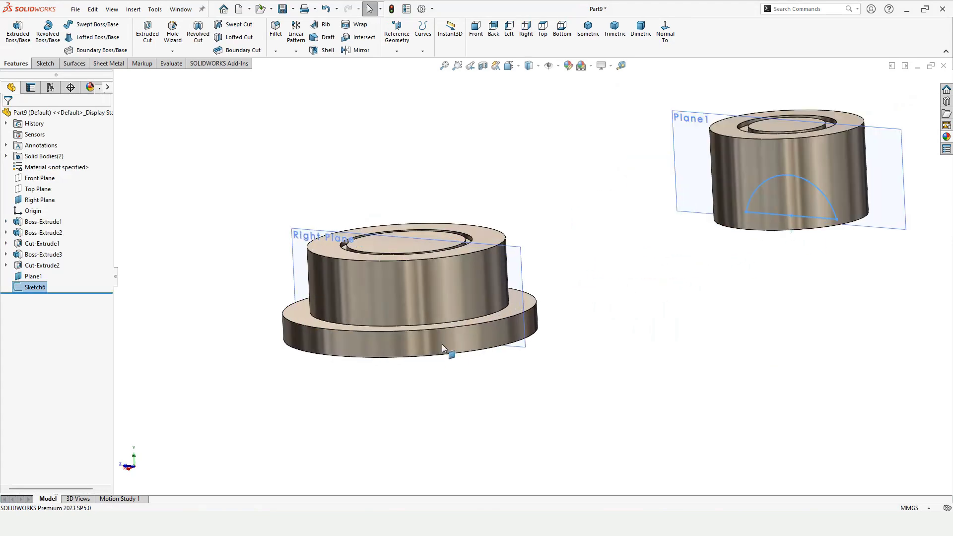
click(293, 252)
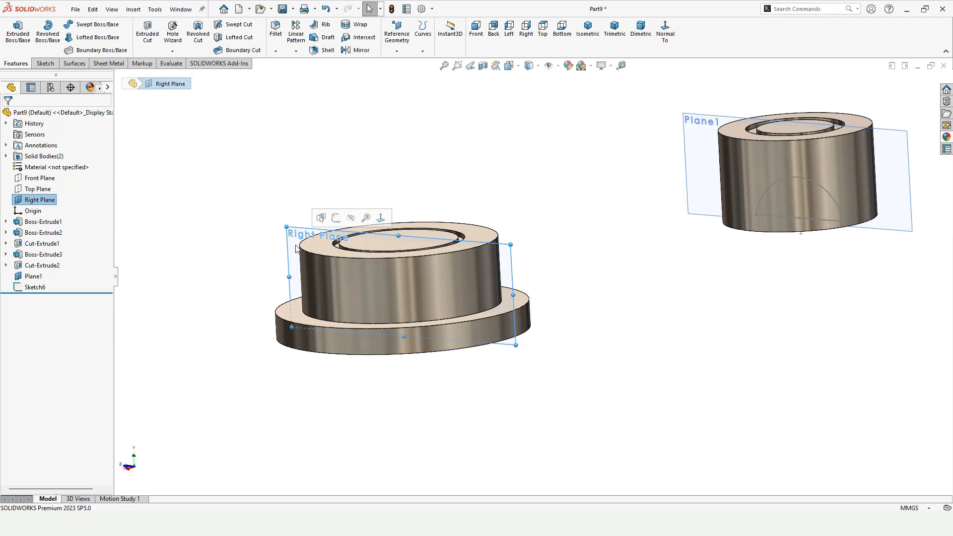
click(39, 200)
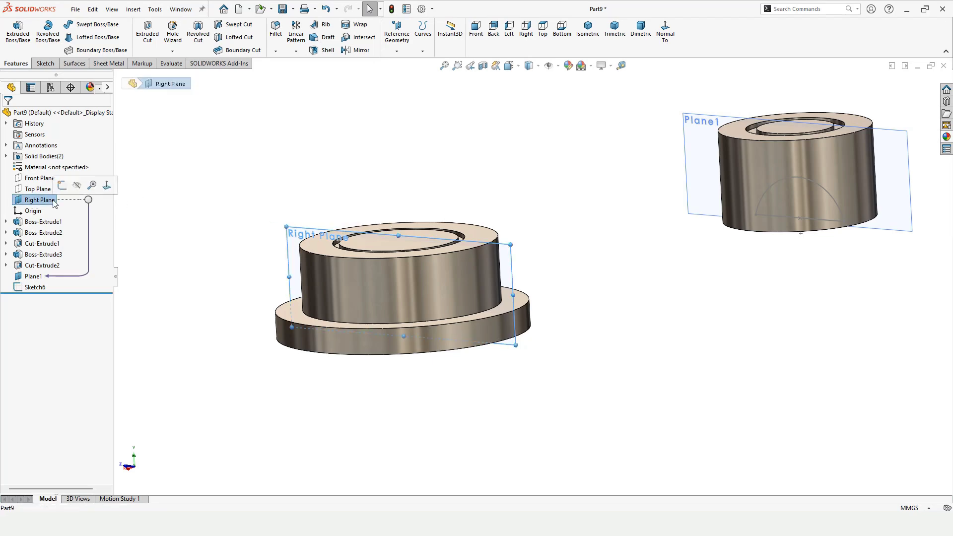
click(62, 185)
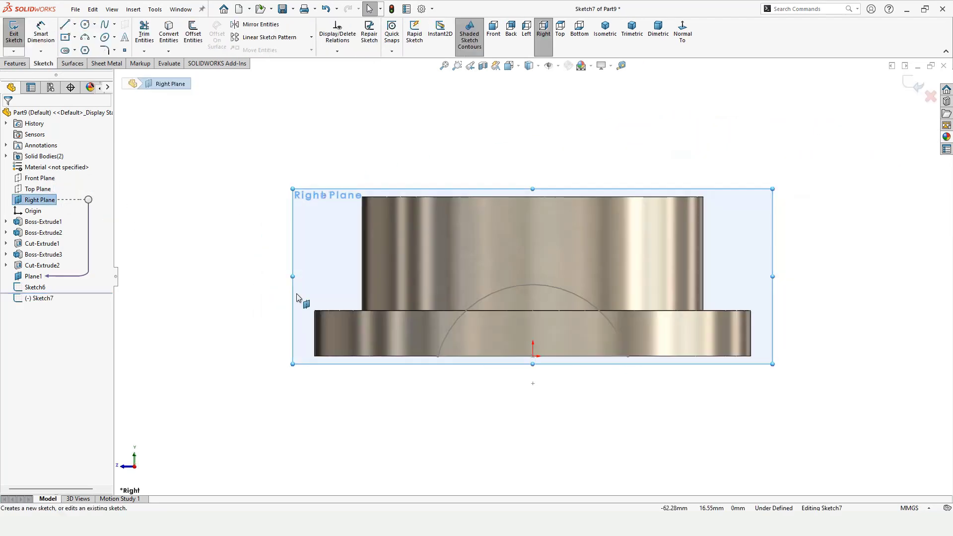
click(74, 24)
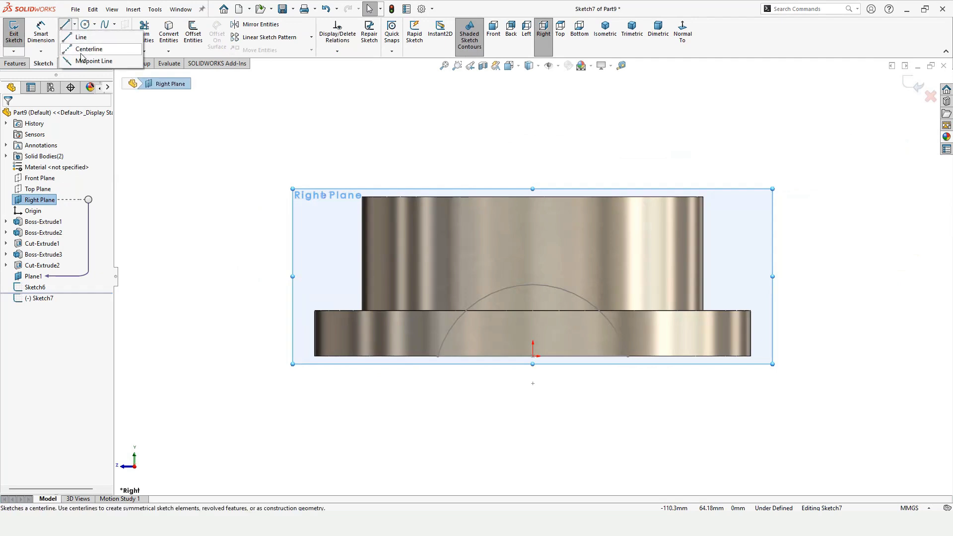
click(84, 60)
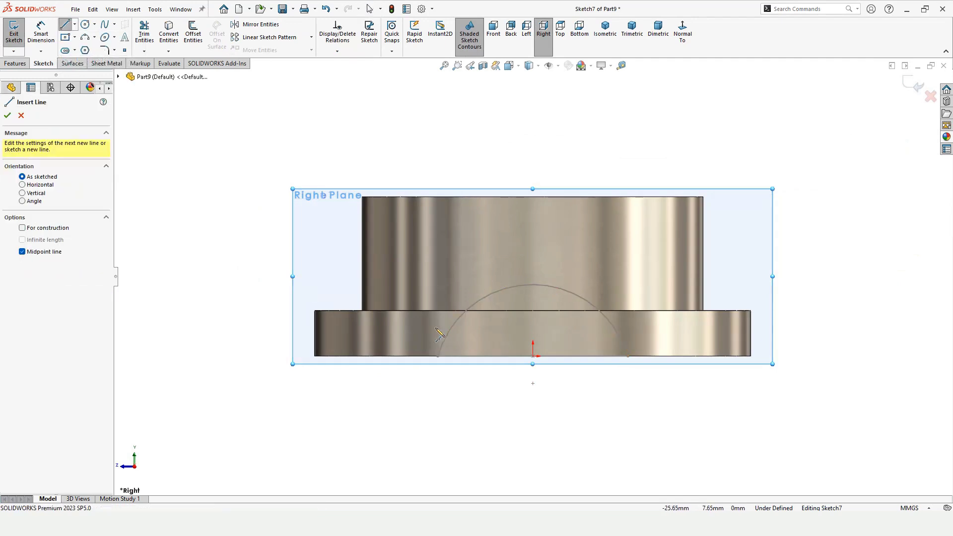
scroll(516, 385, down, 2)
click(543, 334)
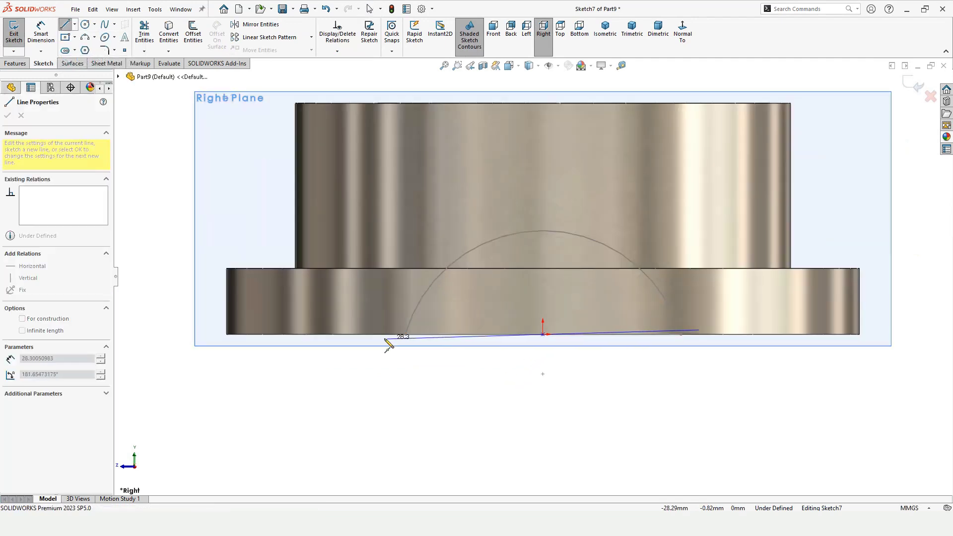
click(360, 335)
key(Escape)
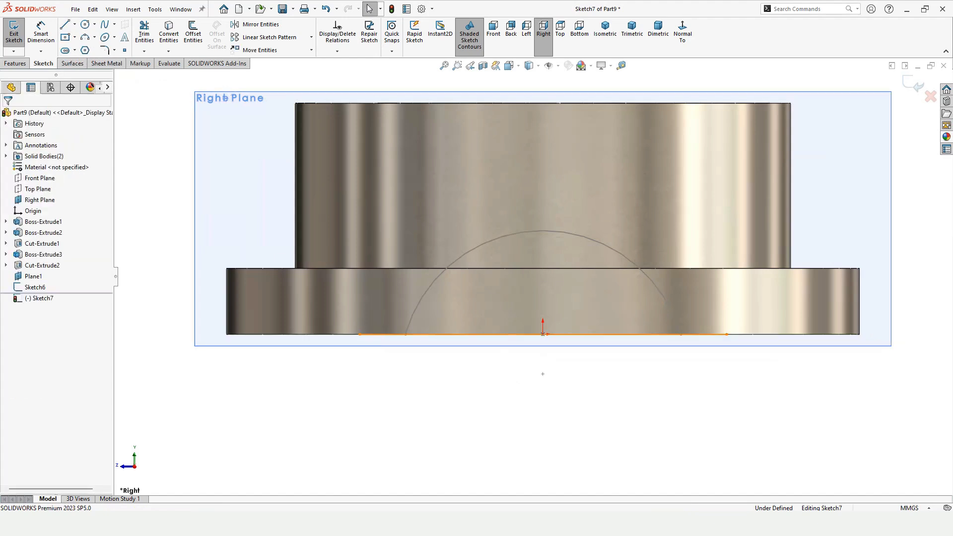
click(376, 334)
click(32, 220)
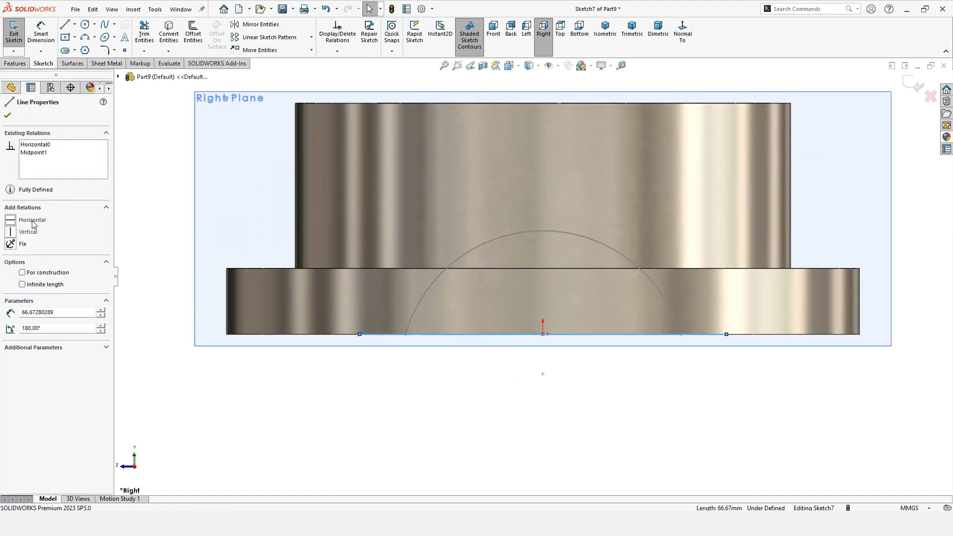
- Draw a three-point arc with a radius of about 33 mm above the line, joining its two endpoints
click(85, 37)
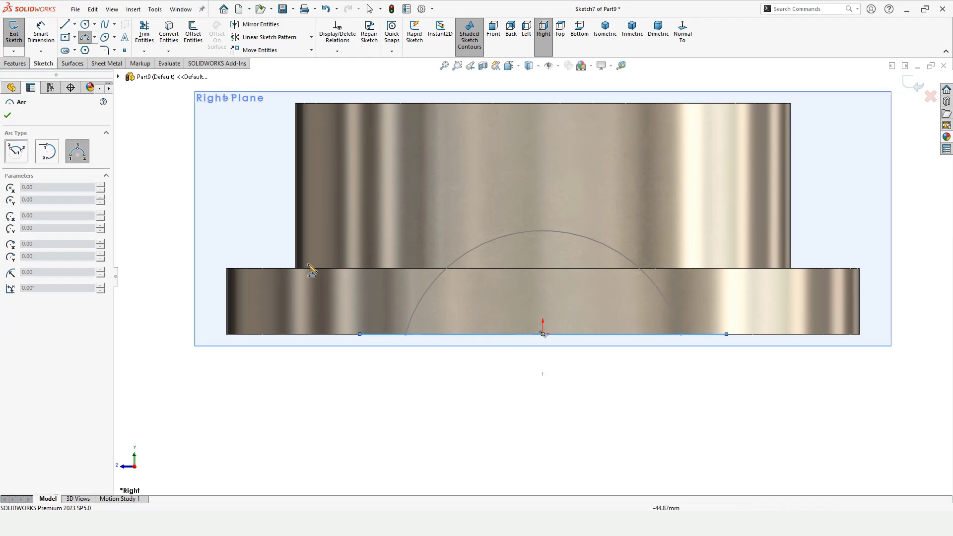
click(359, 335)
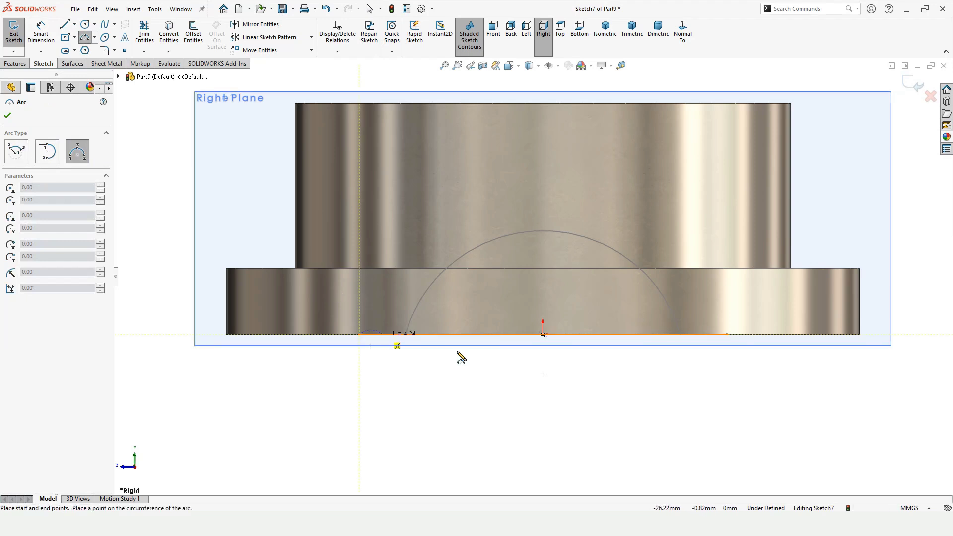
click(727, 334)
click(542, 166)
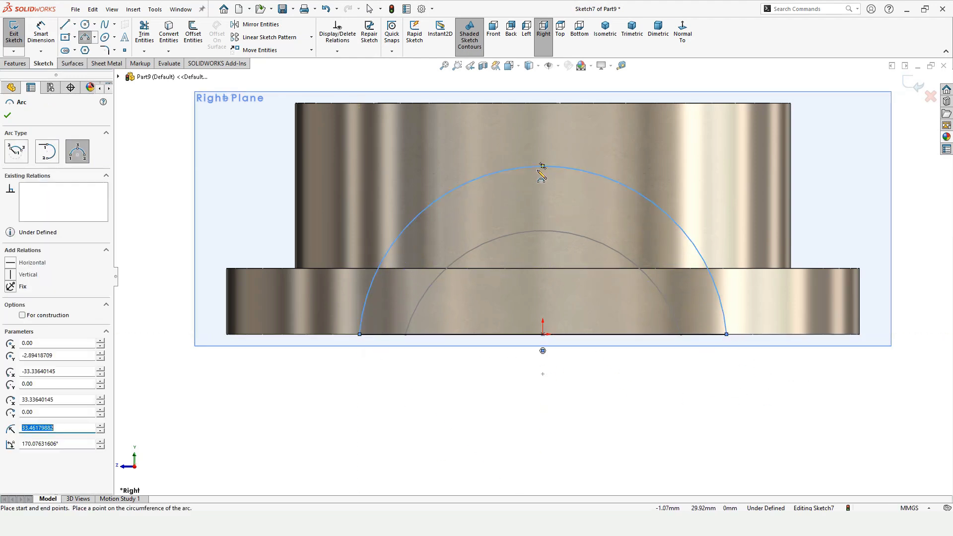
key(Escape)
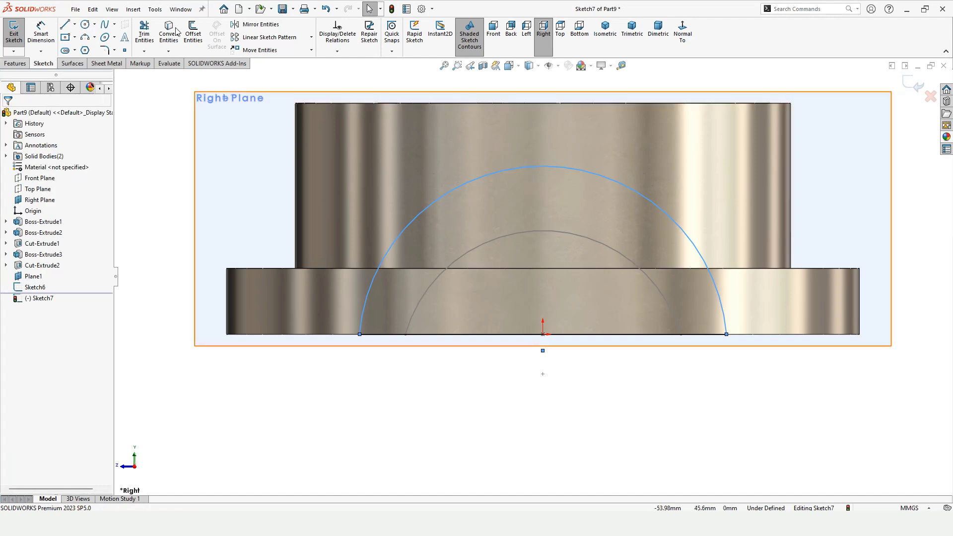
- Dimension the Right Plane profile's base line as 79 mm
click(41, 33)
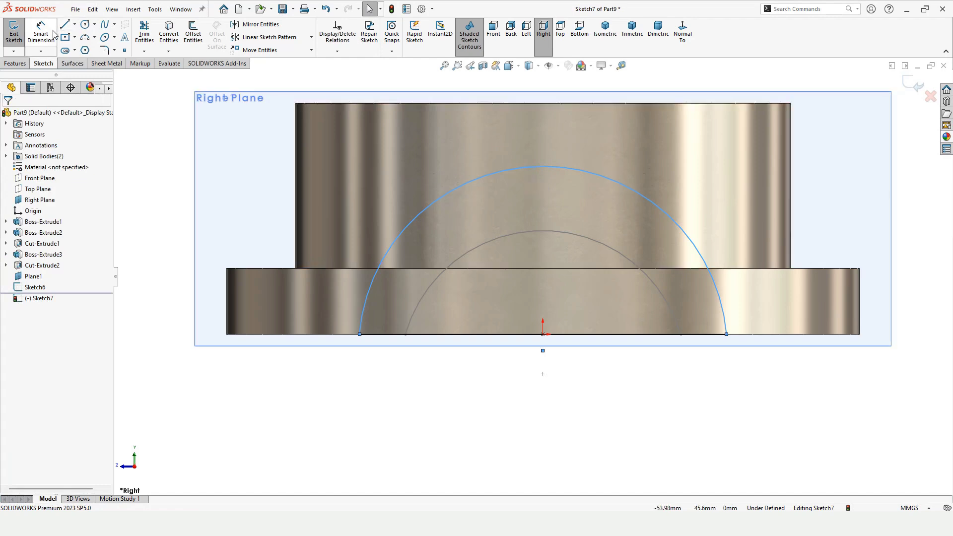
click(498, 340)
click(492, 396)
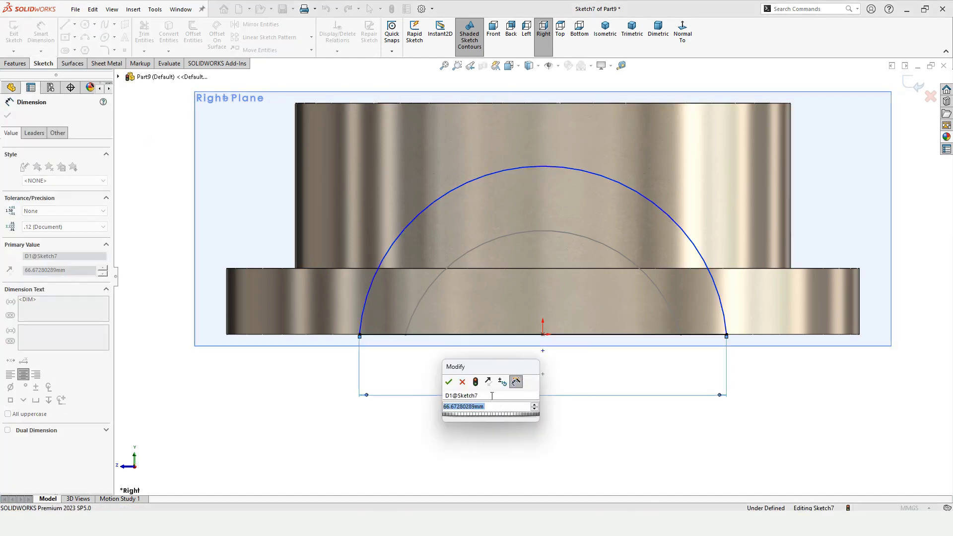
text(79)
key(Return)
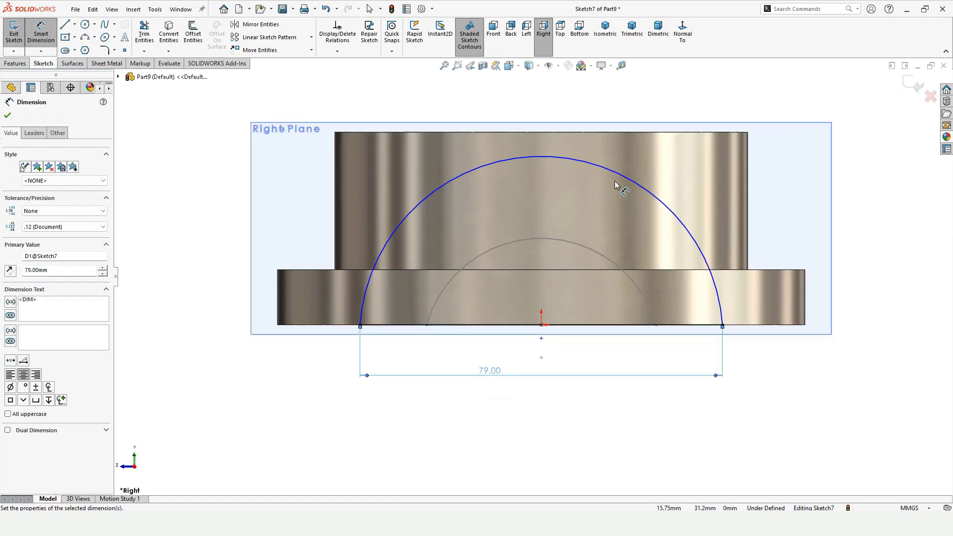
- Dimension the Right Plane profile's arc with a radius of 40 mm and exit the sketch
click(625, 175)
click(647, 138)
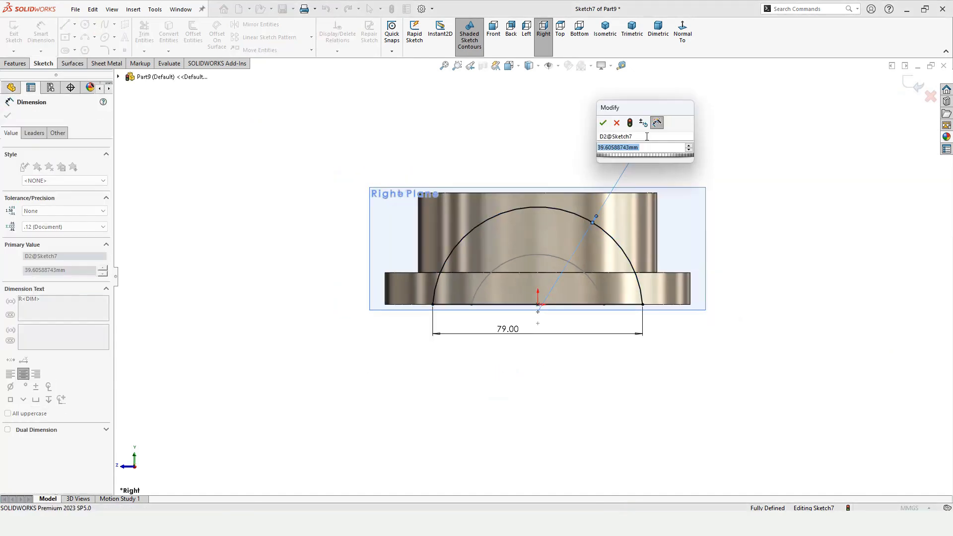
text(40)
key(Return)
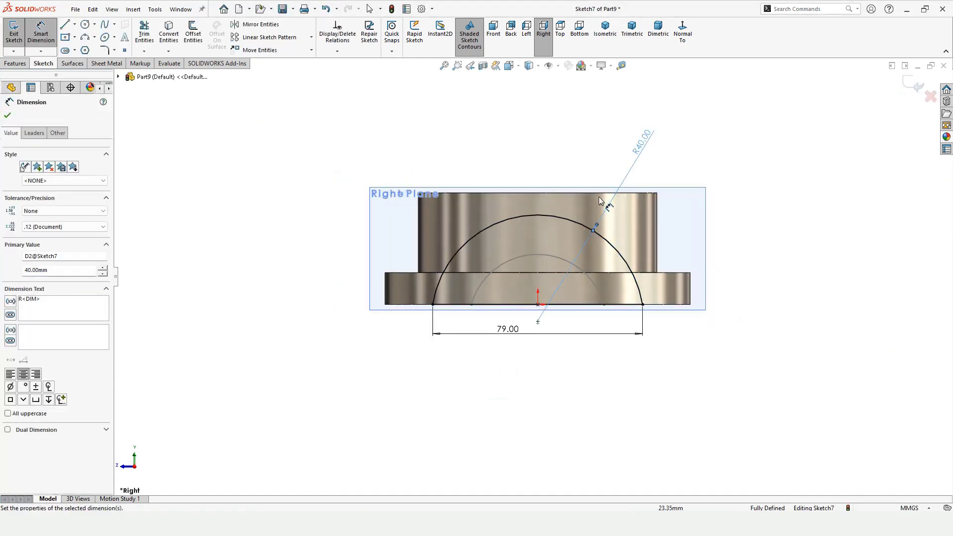
click(7, 115)
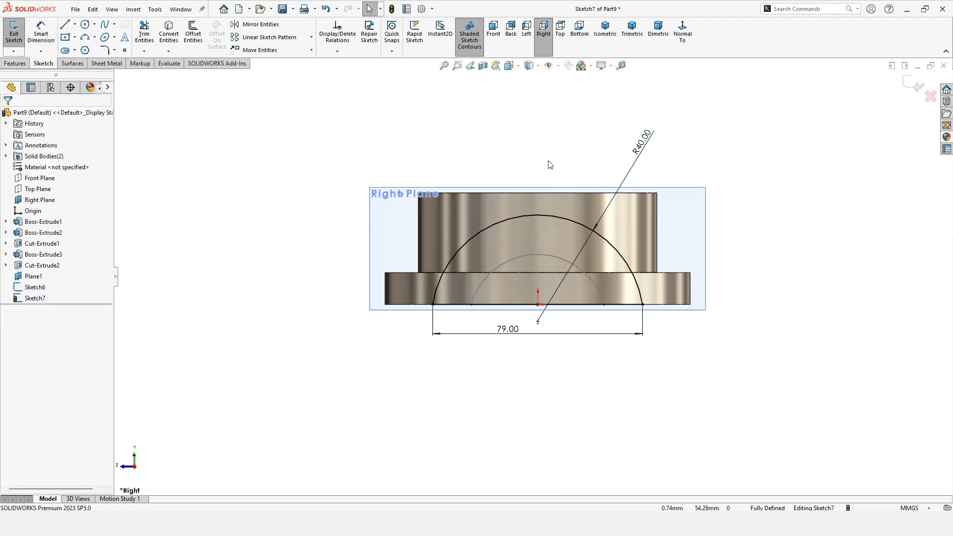
click(907, 87)
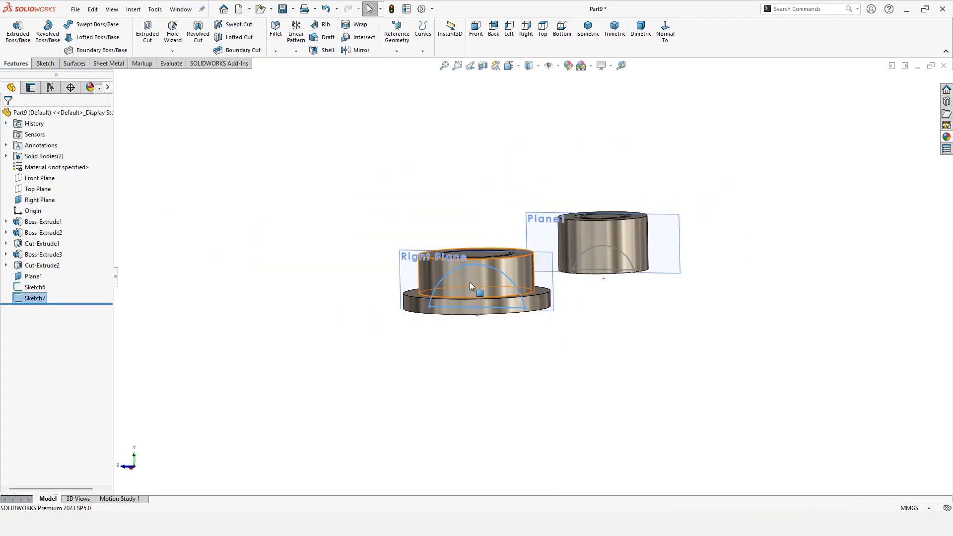
click(449, 322)
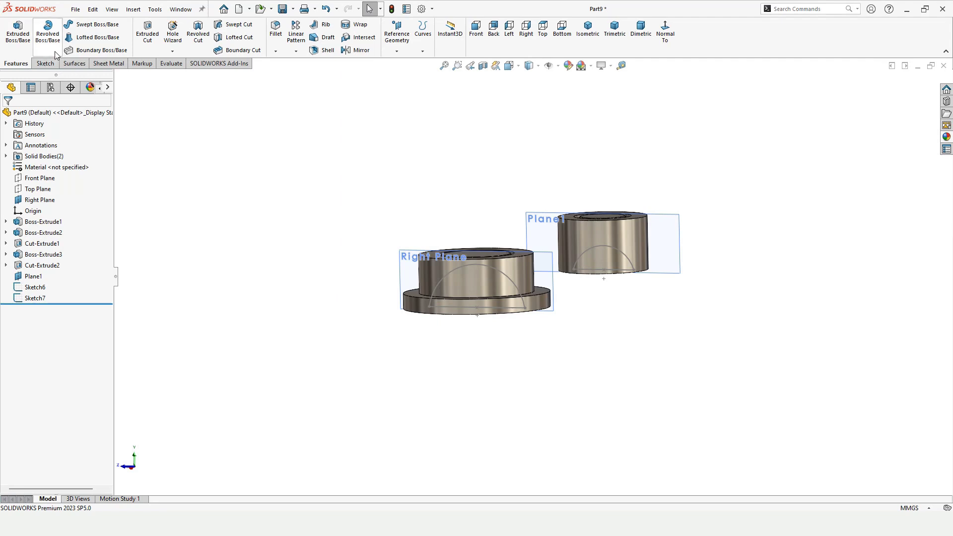
- Start a Lofted Boss/Base and choose the half-round sketches at the stepped cylinder and the far boss as its profiles
click(95, 37)
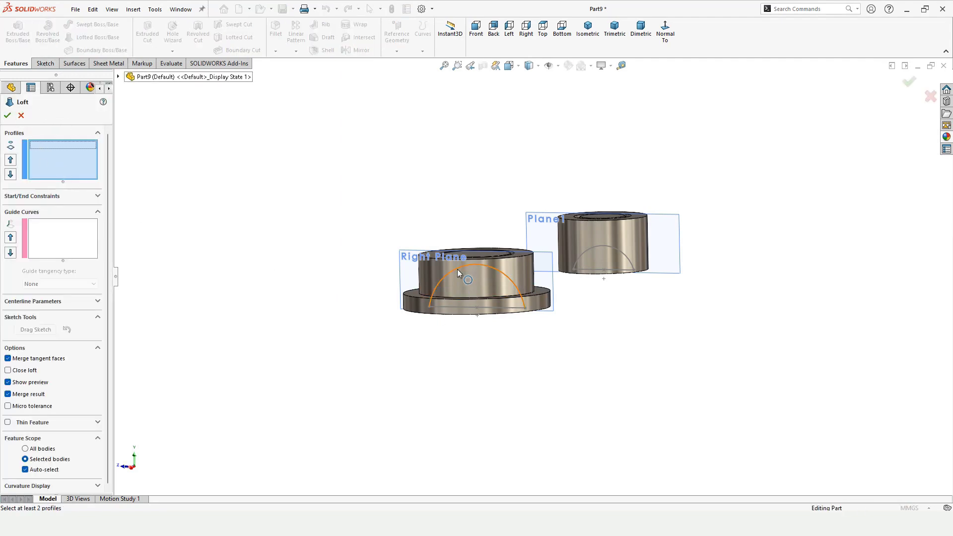
middle_drag(457, 269, 454, 285)
click(119, 77)
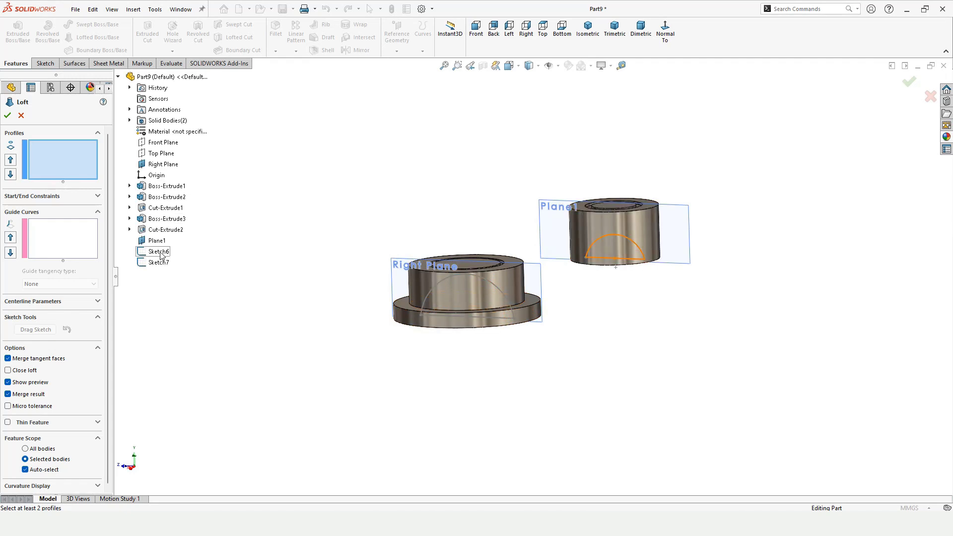
scroll(528, 341, down, 4)
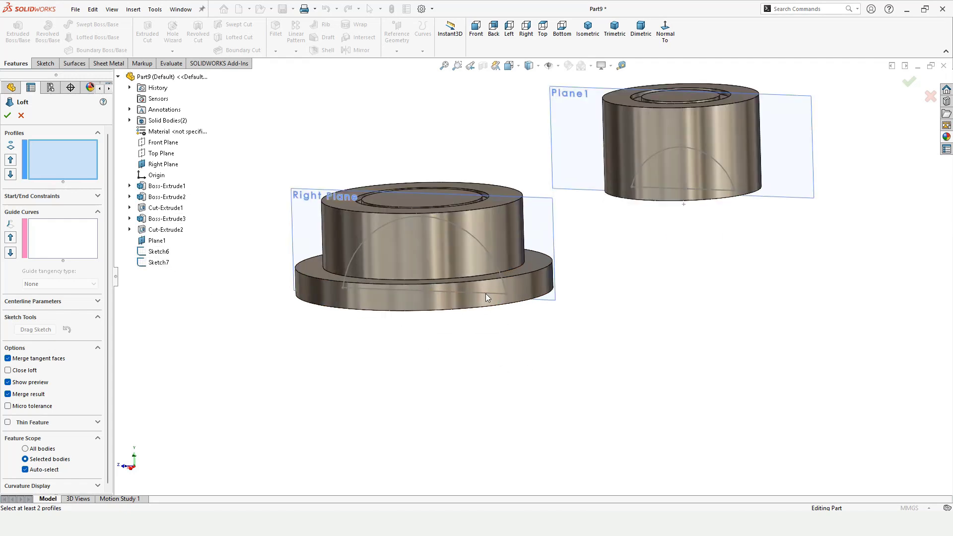
click(487, 293)
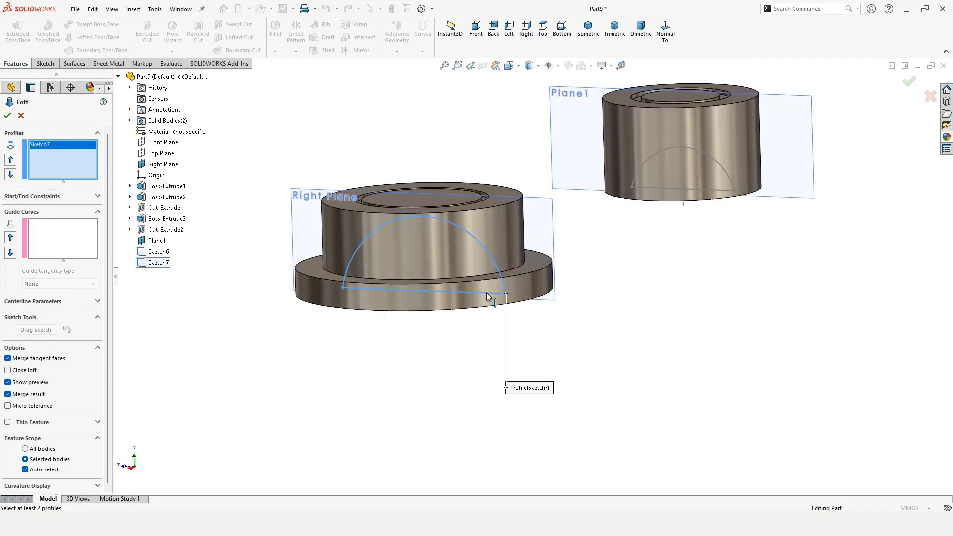
click(647, 191)
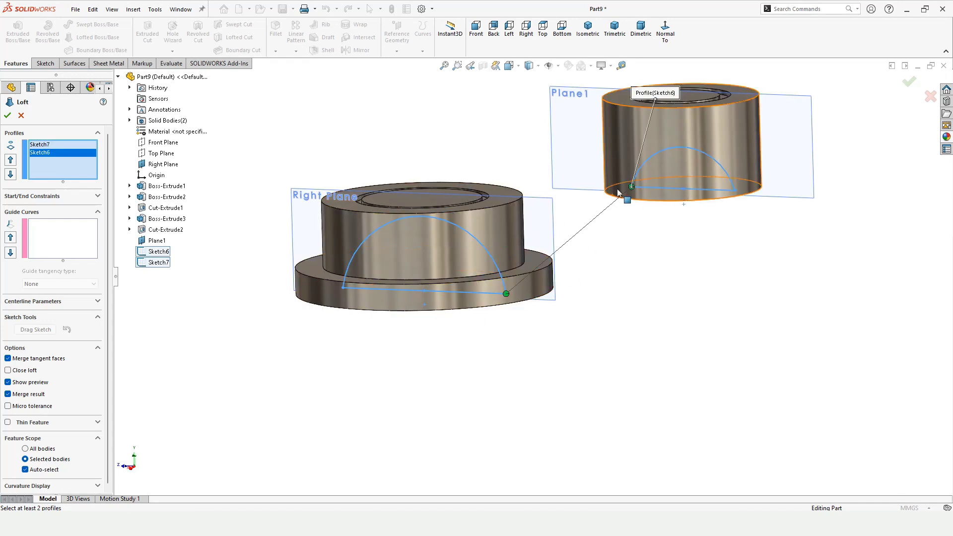
- Move the loft connector on the far boss profile to the corner matching the connector on the stepped cylinder's profile
mouse_move(632, 191)
mouse_down()
mouse_move(739, 198)
mouse_move(634, 191)
mouse_up()
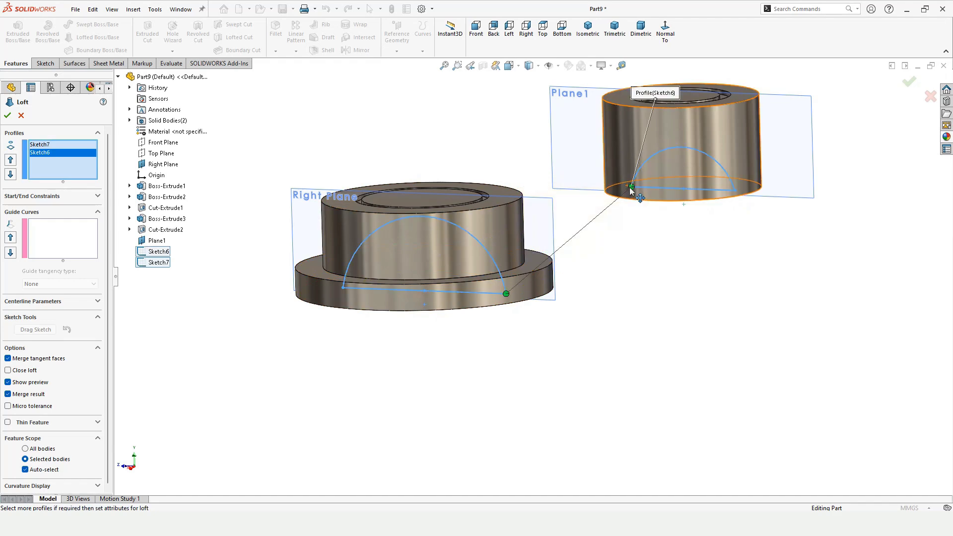
scroll(634, 192, down, 3)
scroll(402, 377, up, 5)
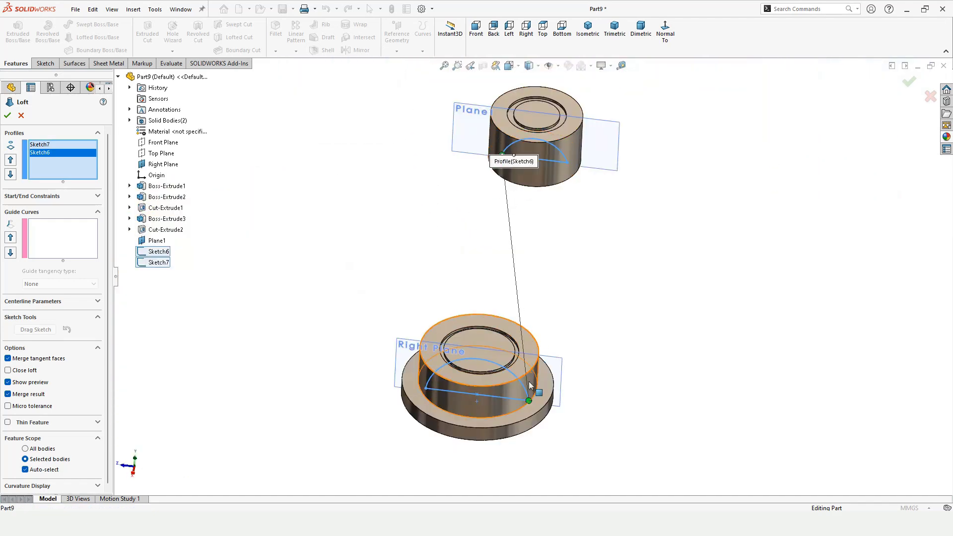
drag(513, 163, 568, 163)
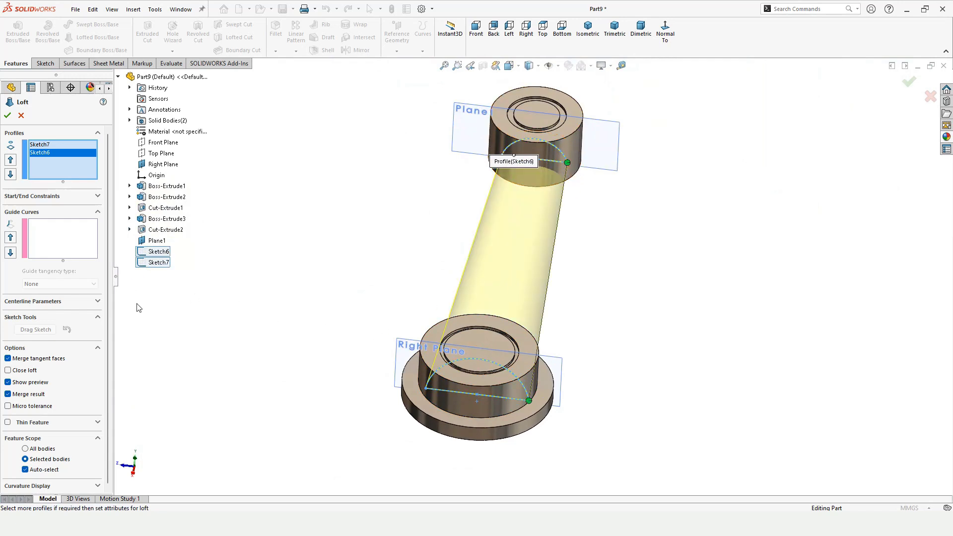
middle_drag(550, 359, 500, 384)
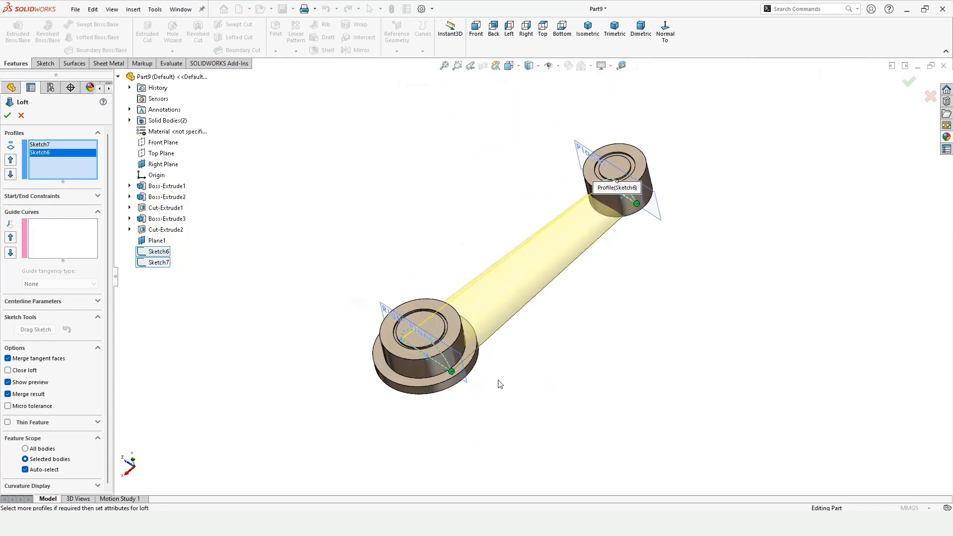
- Remove both half-round sketches from the loft's profiles
key(Delete)
click(51, 145)
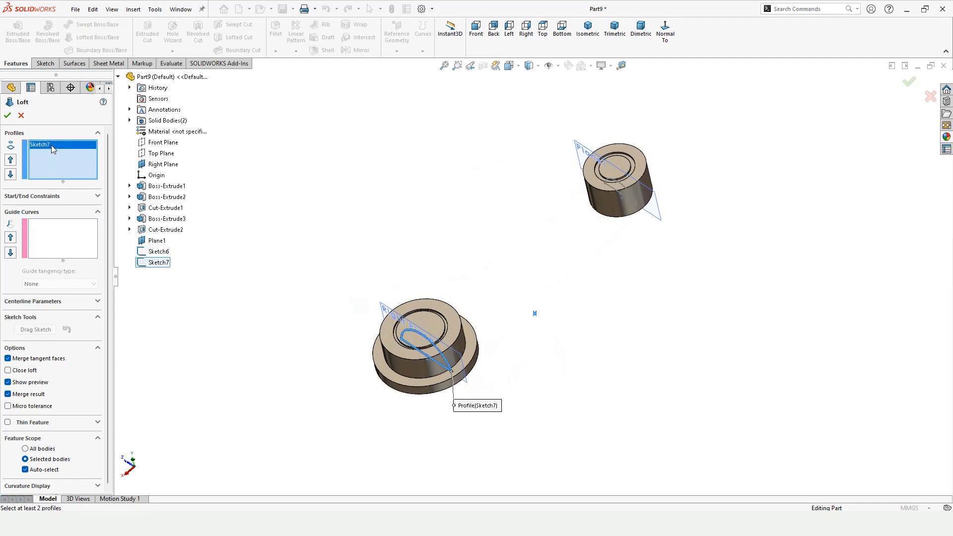
key(Delete)
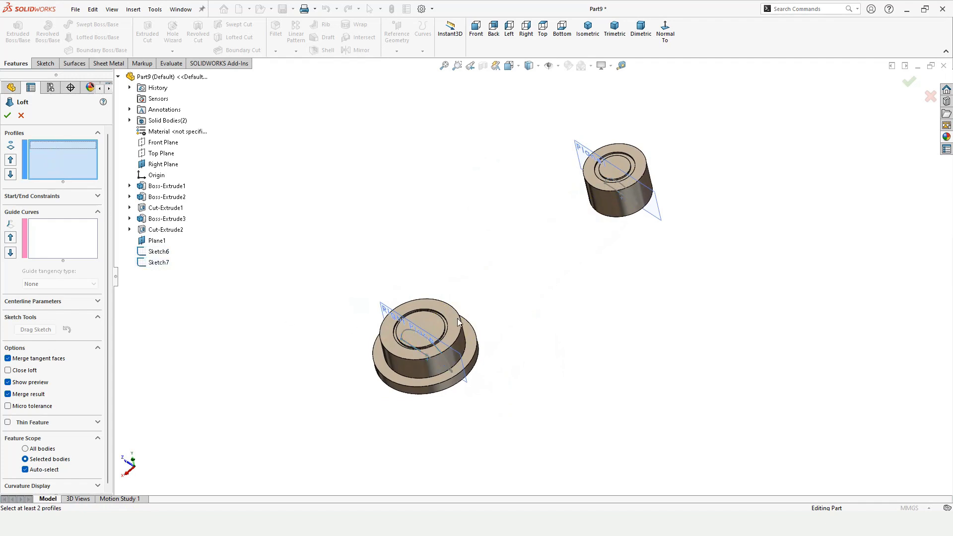
- Loft a solid arm from Sketch6 to Sketch7, merging it with the stepped cylinder and the boss
click(158, 251)
click(158, 262)
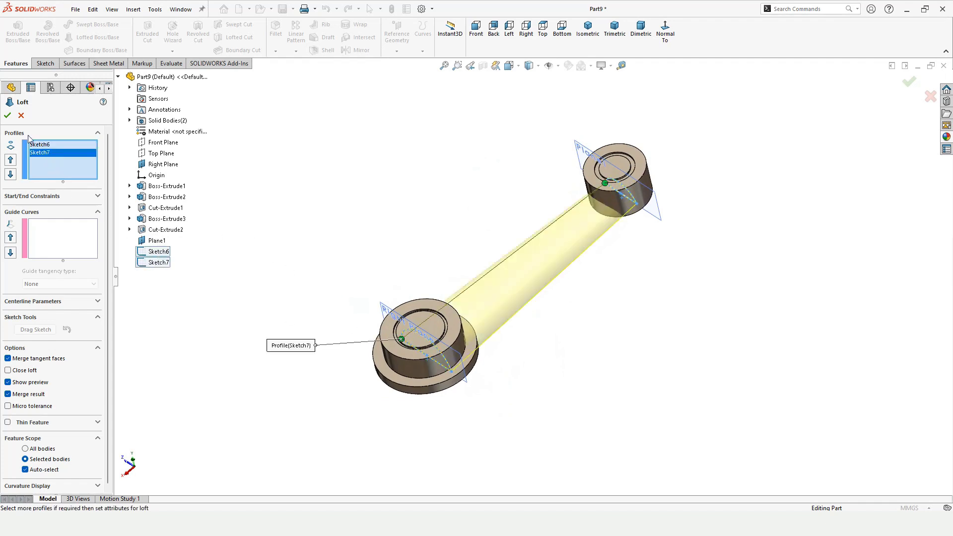
click(7, 117)
- Hide the Right Plane and Plane1 in the model view
mouse_move(348, 275)
middle_down()
mouse_move(344, 252)
mouse_move(357, 263)
middle_up()
scroll(446, 302, down, 3)
right_click(490, 290)
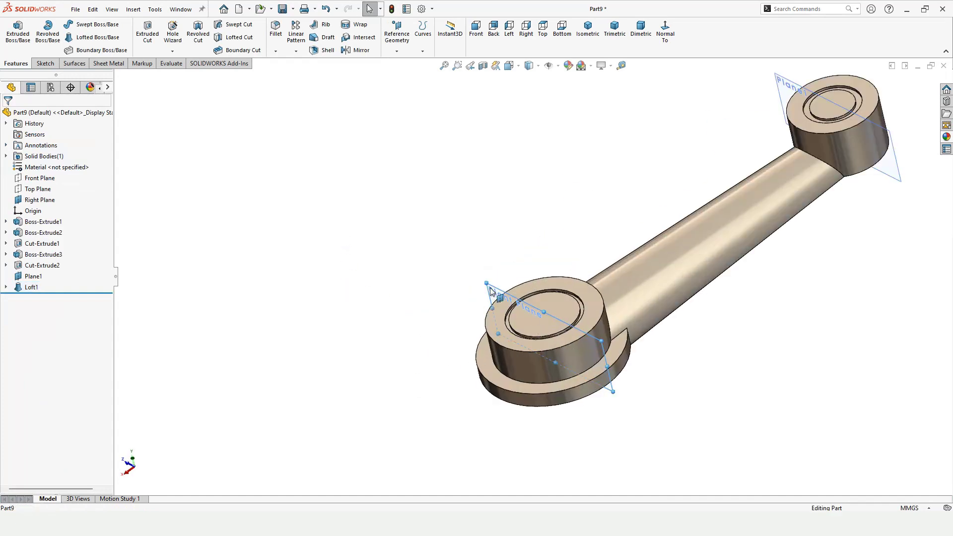
key(Escape)
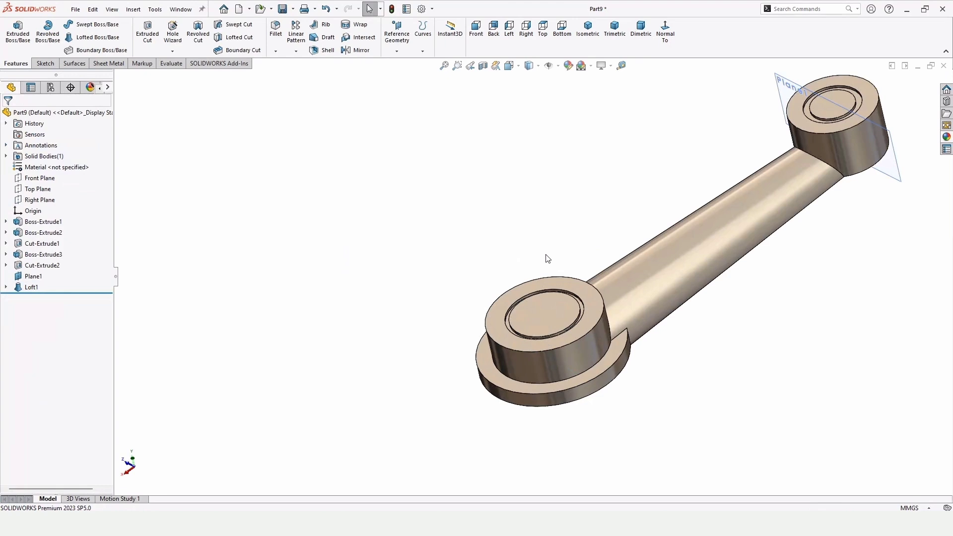
right_click(777, 83)
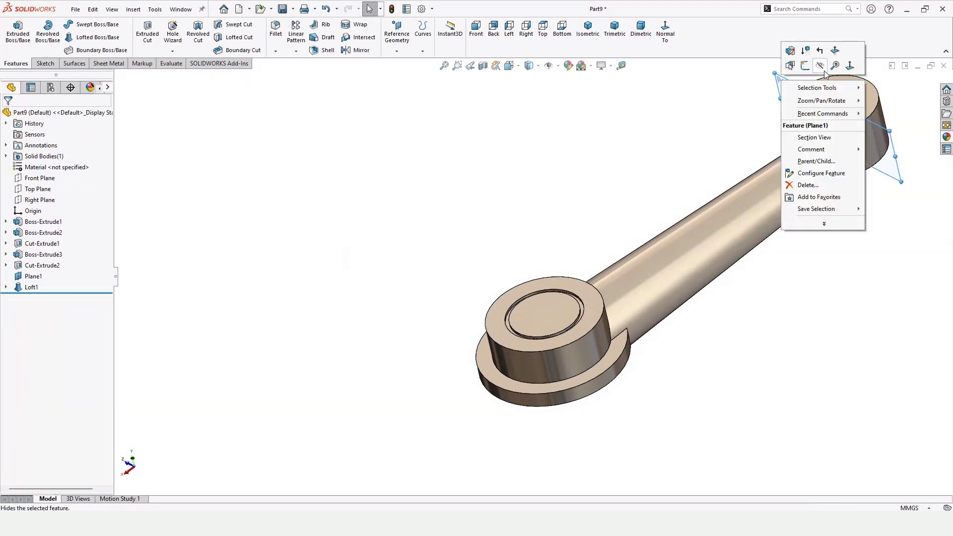